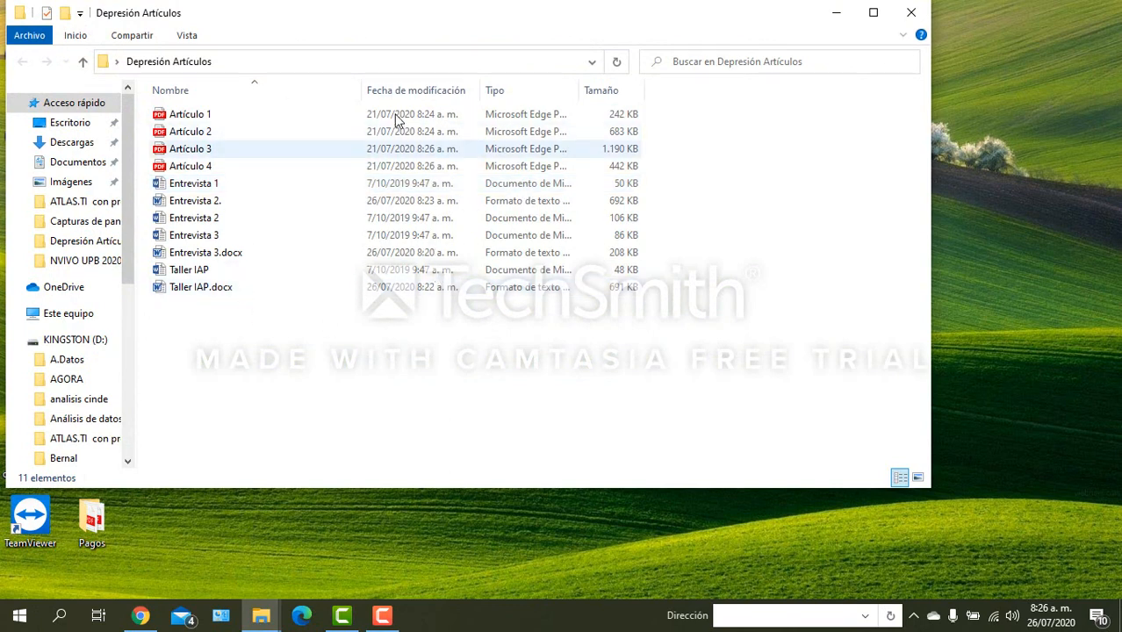
# Step: Look through the article PDFs, interview documents and Taller IAP files in the Depresión Artículos folder
pyautogui.click(232, 116)
pyautogui.click(238, 130)
pyautogui.click(238, 151)
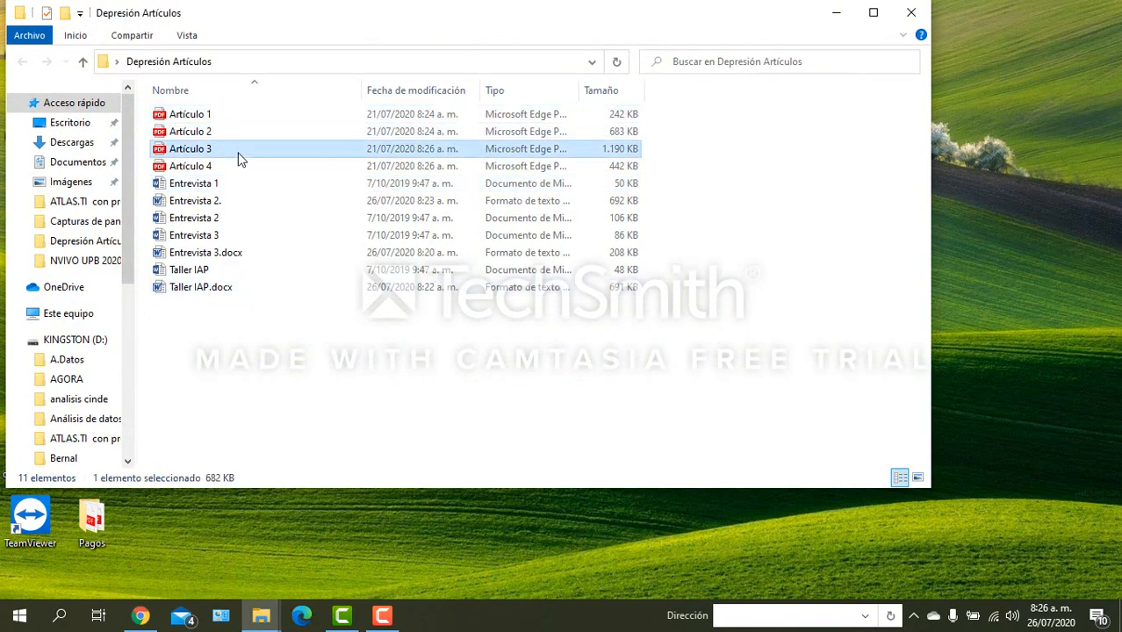
pyautogui.click(238, 167)
pyautogui.click(242, 184)
pyautogui.click(243, 201)
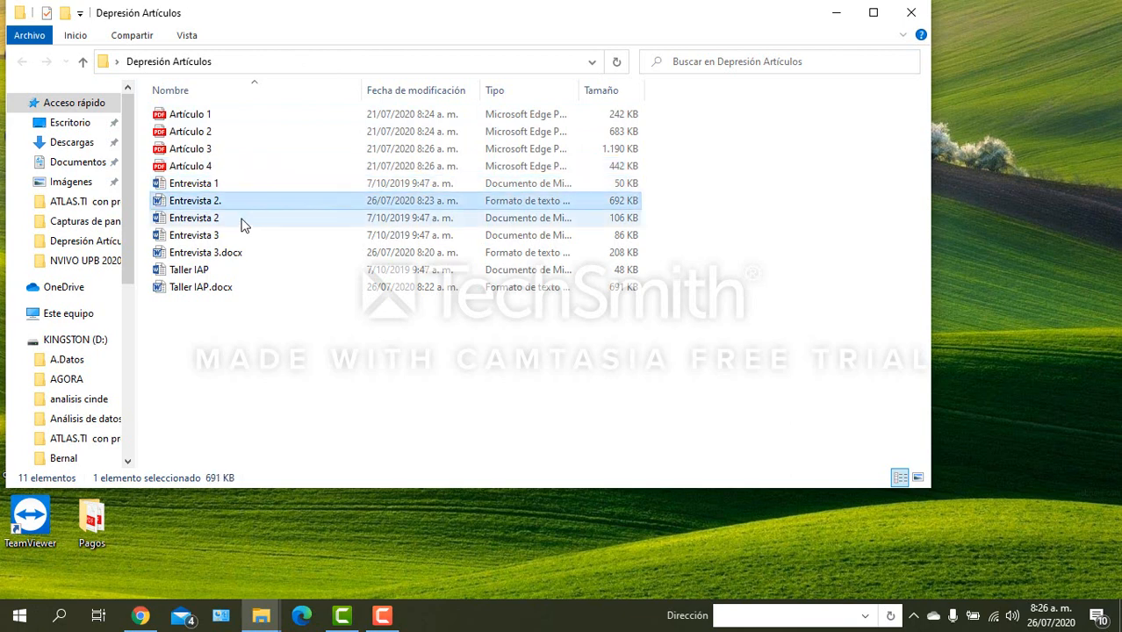
pyautogui.click(241, 219)
pyautogui.click(247, 238)
pyautogui.click(238, 117)
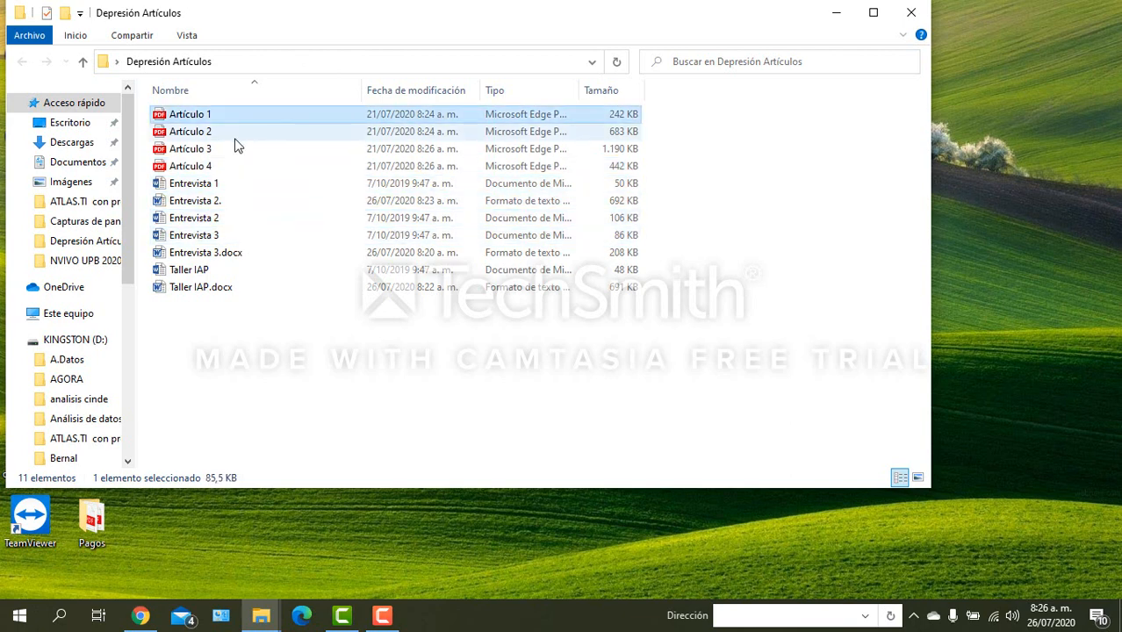
pyautogui.click(235, 137)
pyautogui.click(238, 151)
pyautogui.click(241, 167)
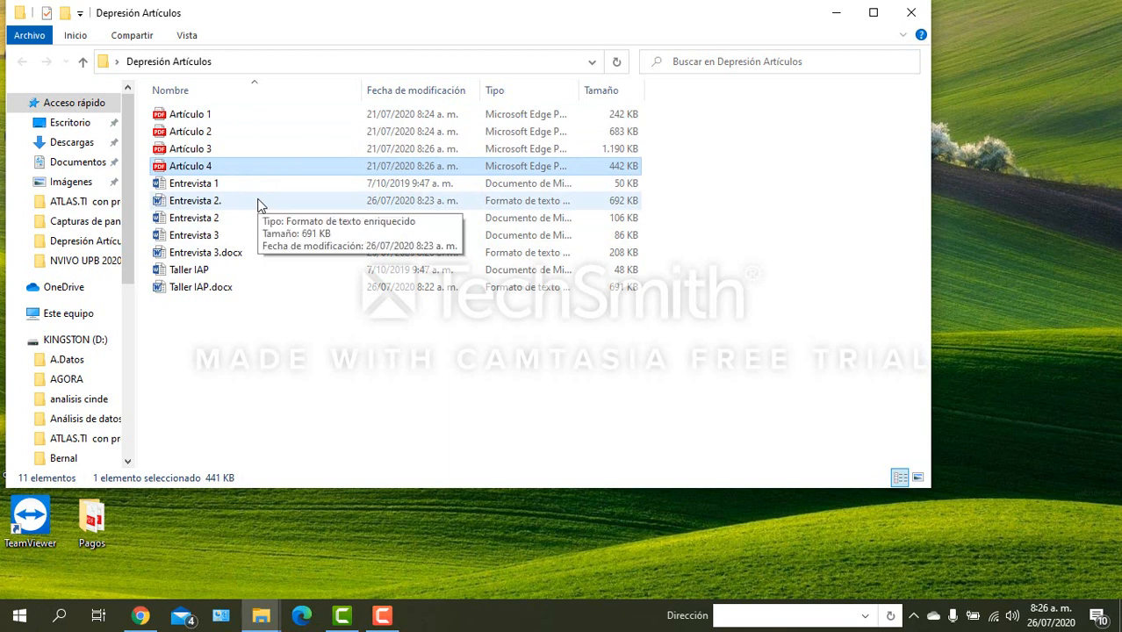
pyautogui.click(257, 184)
pyautogui.click(260, 201)
pyautogui.click(258, 219)
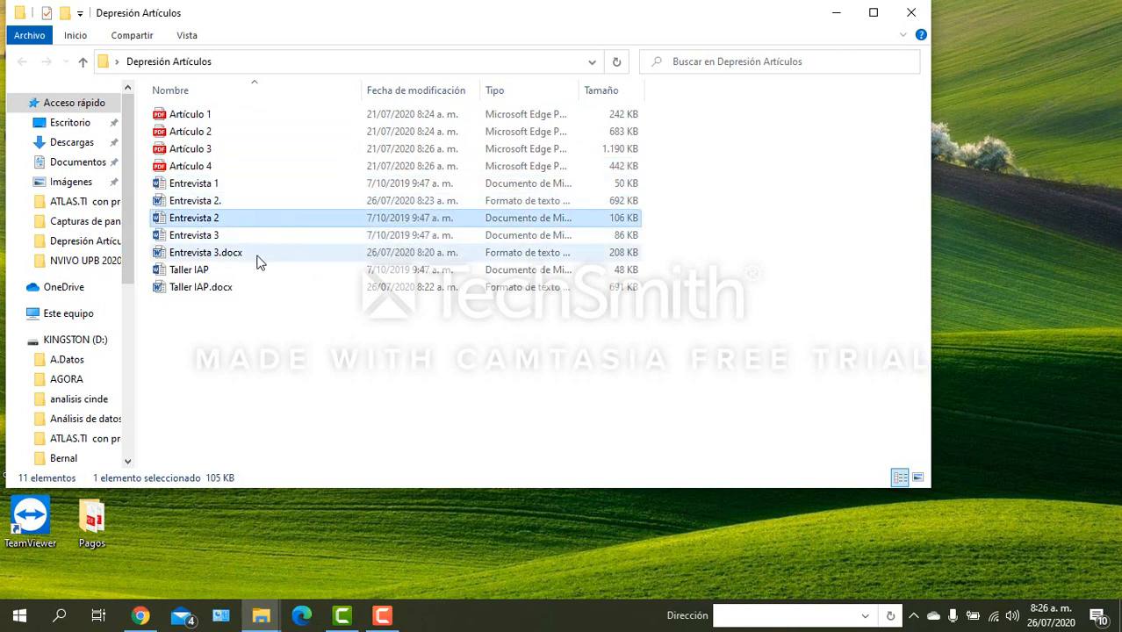
pyautogui.click(254, 271)
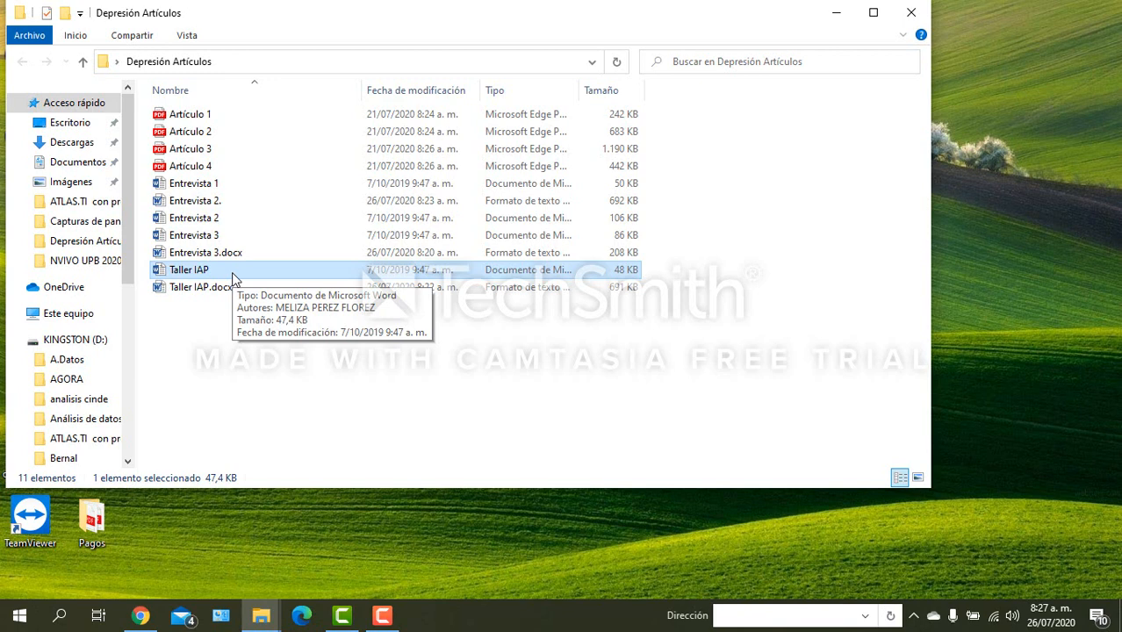
# Step: Open the original Entrevista 1 Word document from the Depresión Artículos folder
pyautogui.click(225, 190)
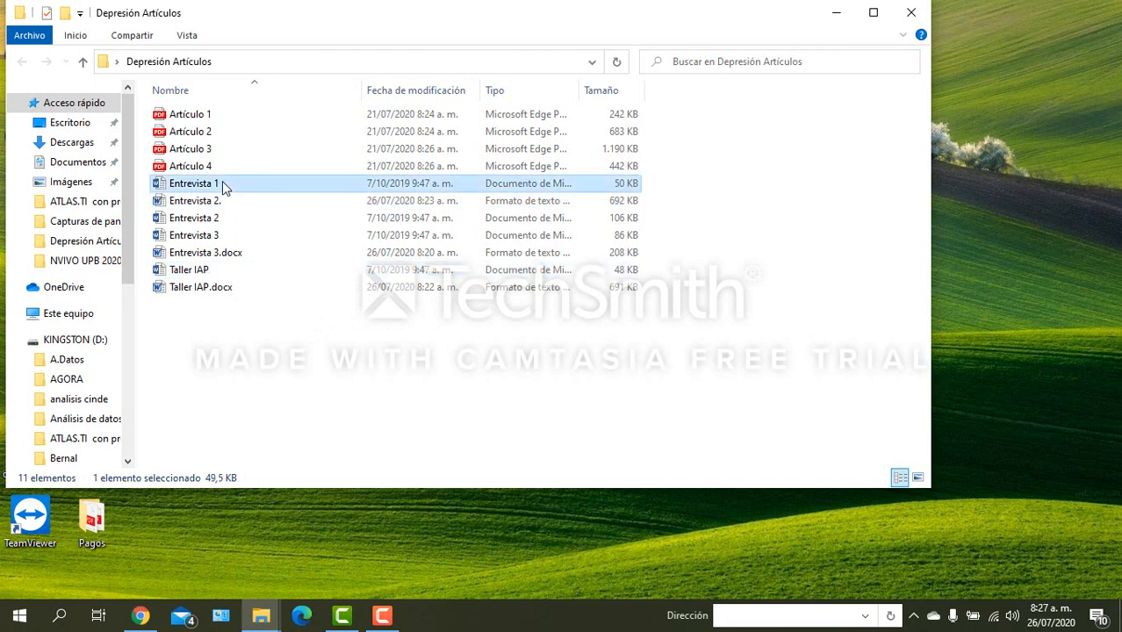
pyautogui.doubleClick(224, 188)
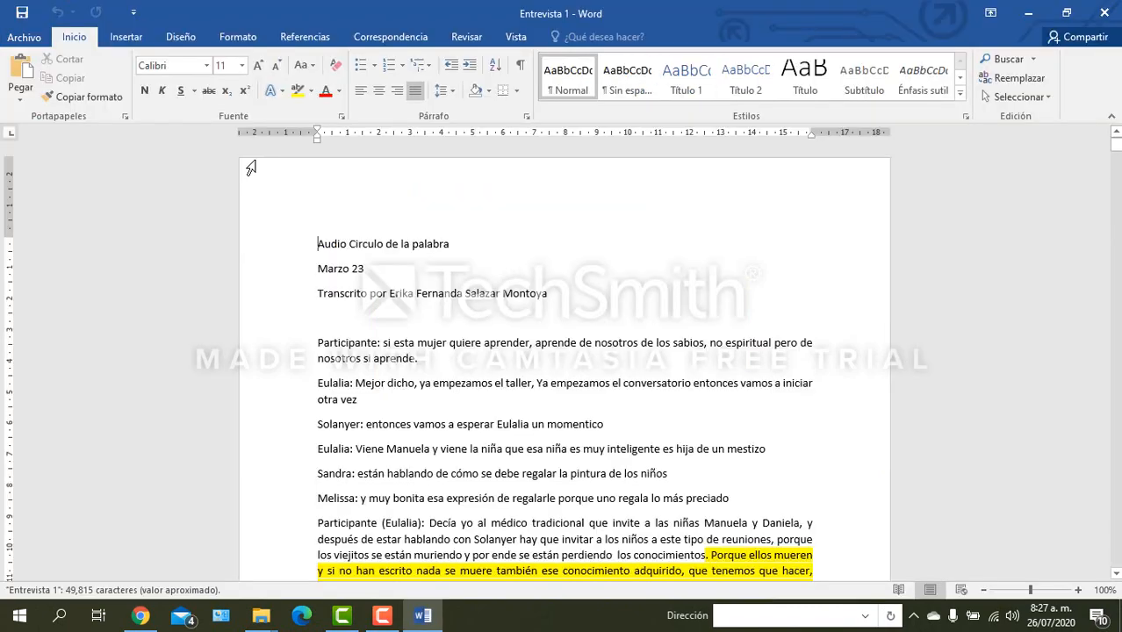
pyautogui.click(139, 177)
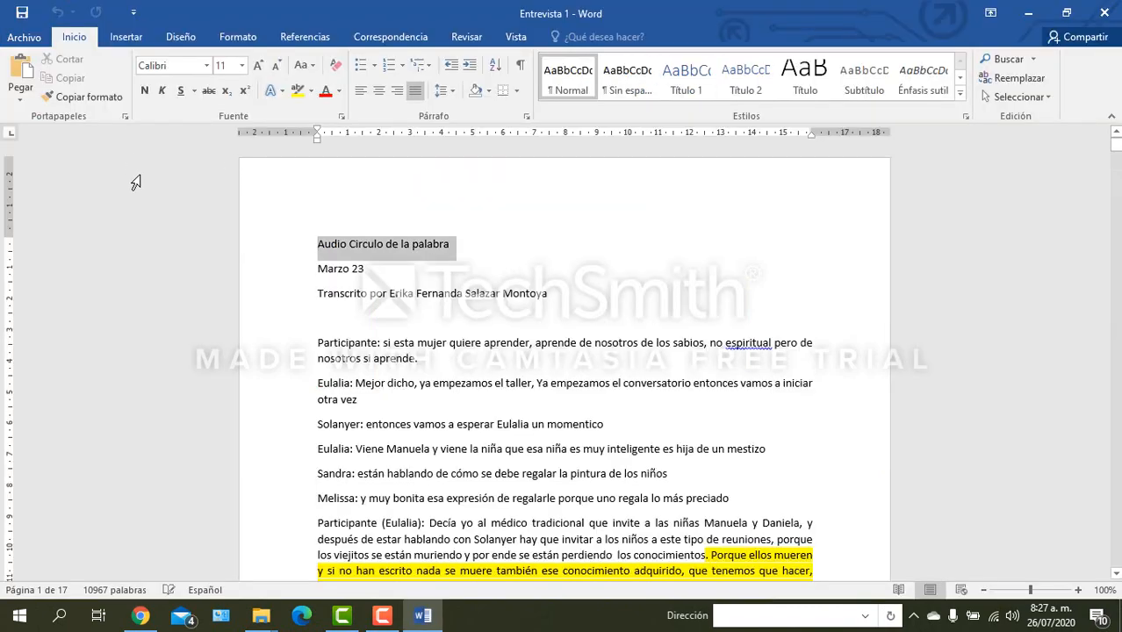
# Step: Save a copy of Entrevista 1 in Formato RTF in the Depresión Artículos folder and close the document
pyautogui.click(24, 37)
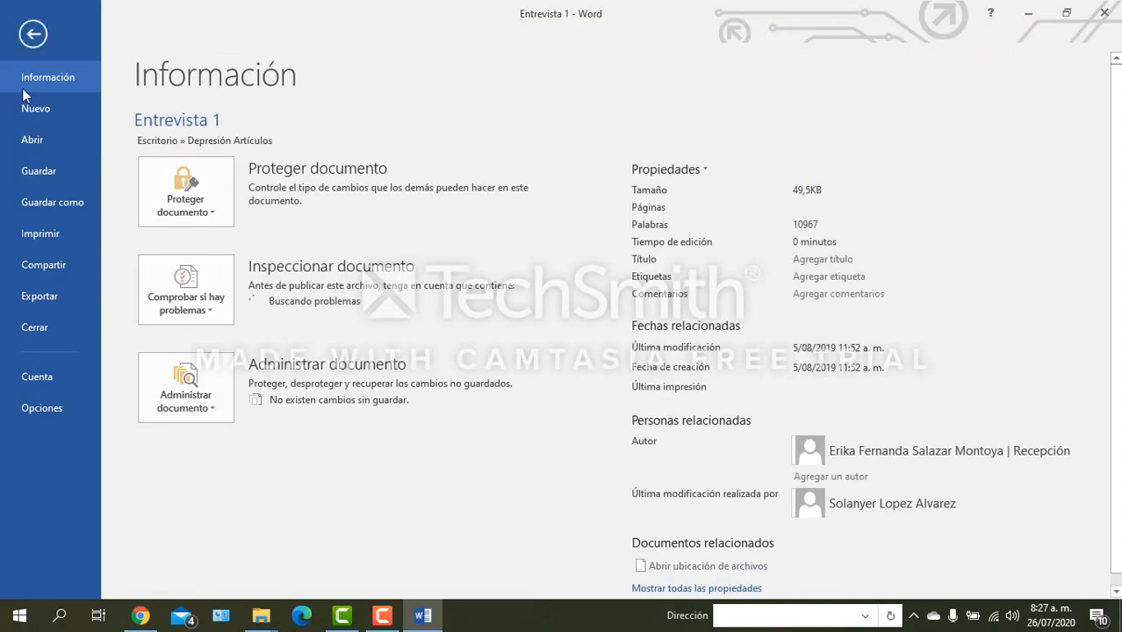
pyautogui.click(48, 204)
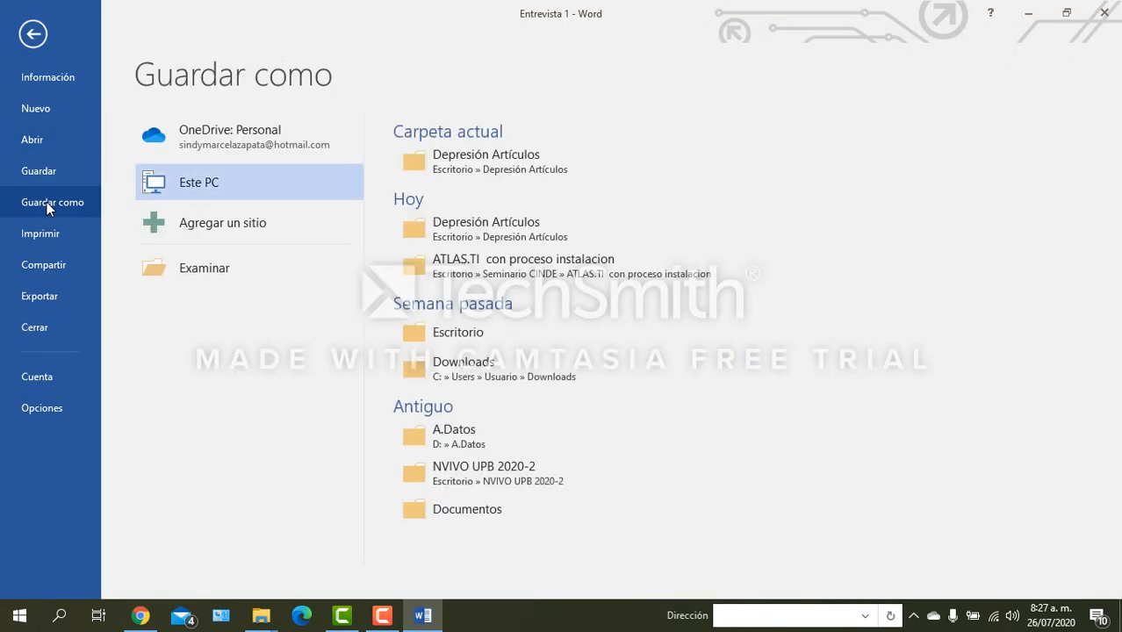
pyautogui.click(491, 171)
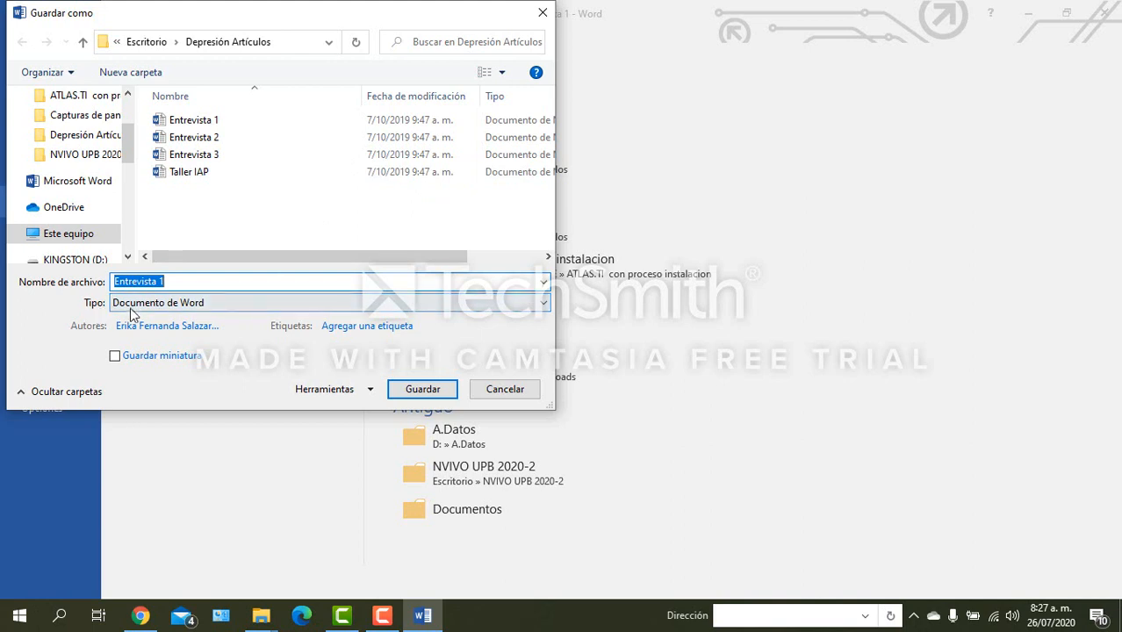
pyautogui.click(163, 307)
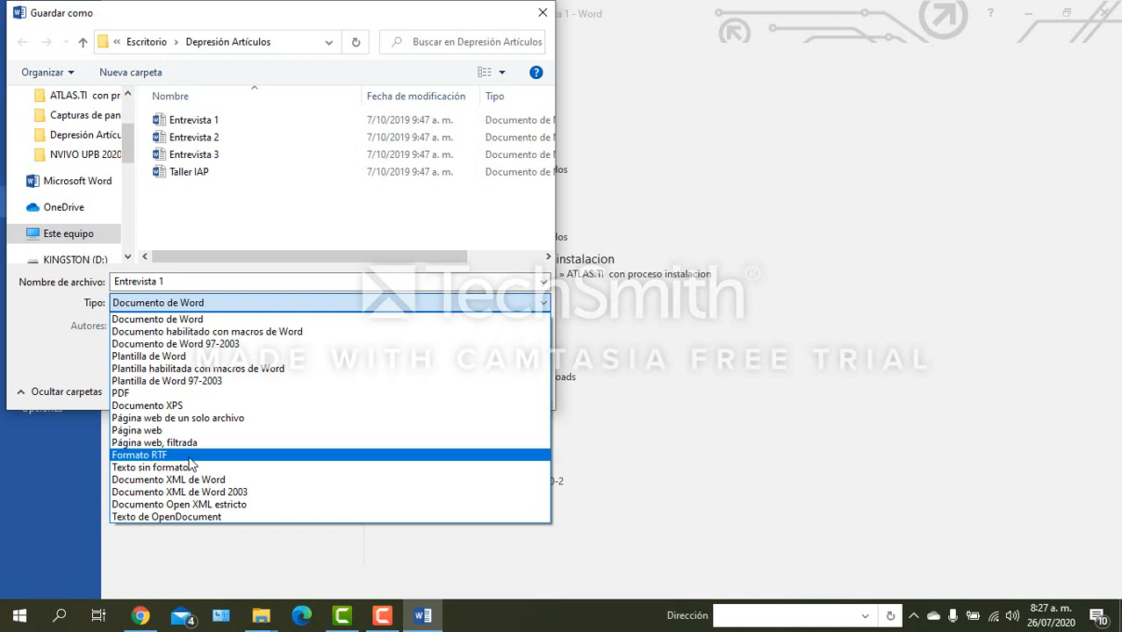
pyautogui.click(189, 456)
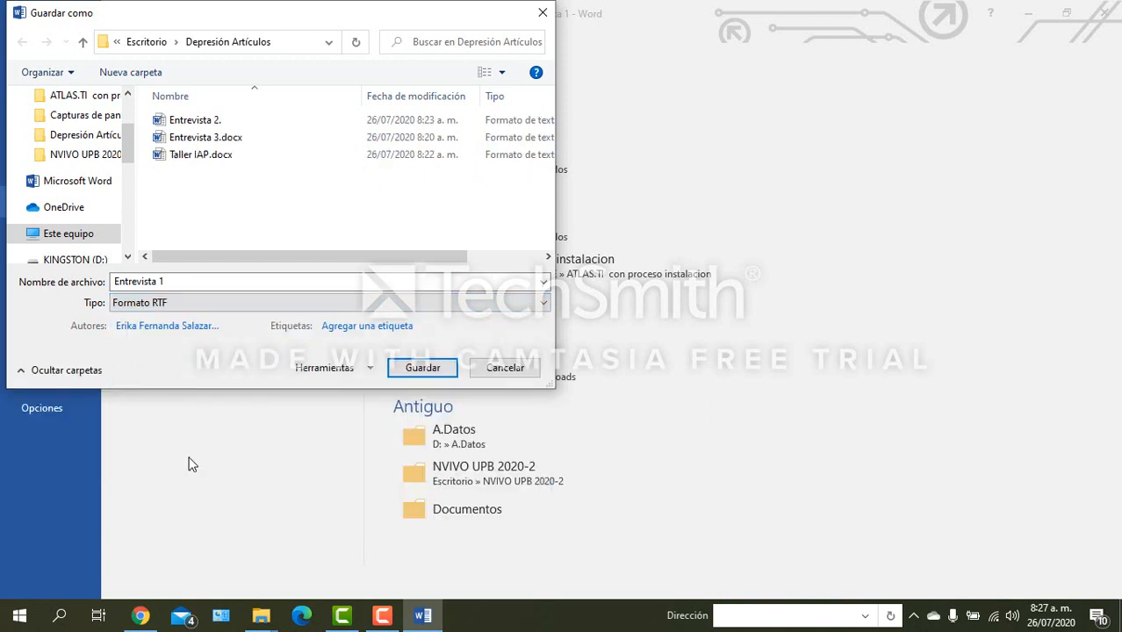
pyautogui.click(422, 368)
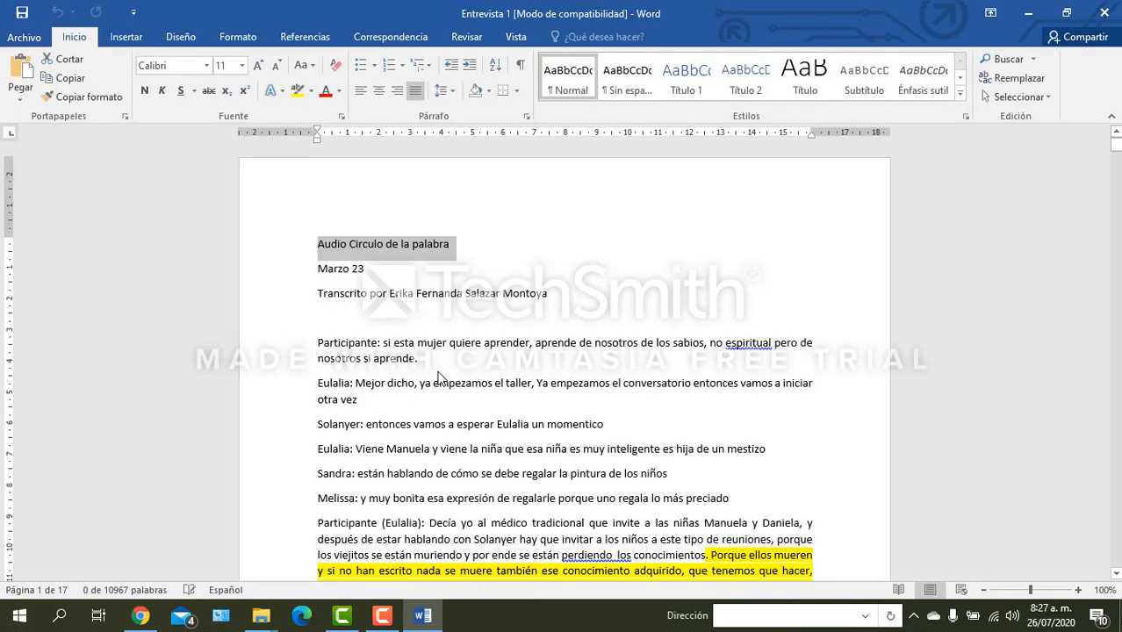
pyautogui.click(1104, 12)
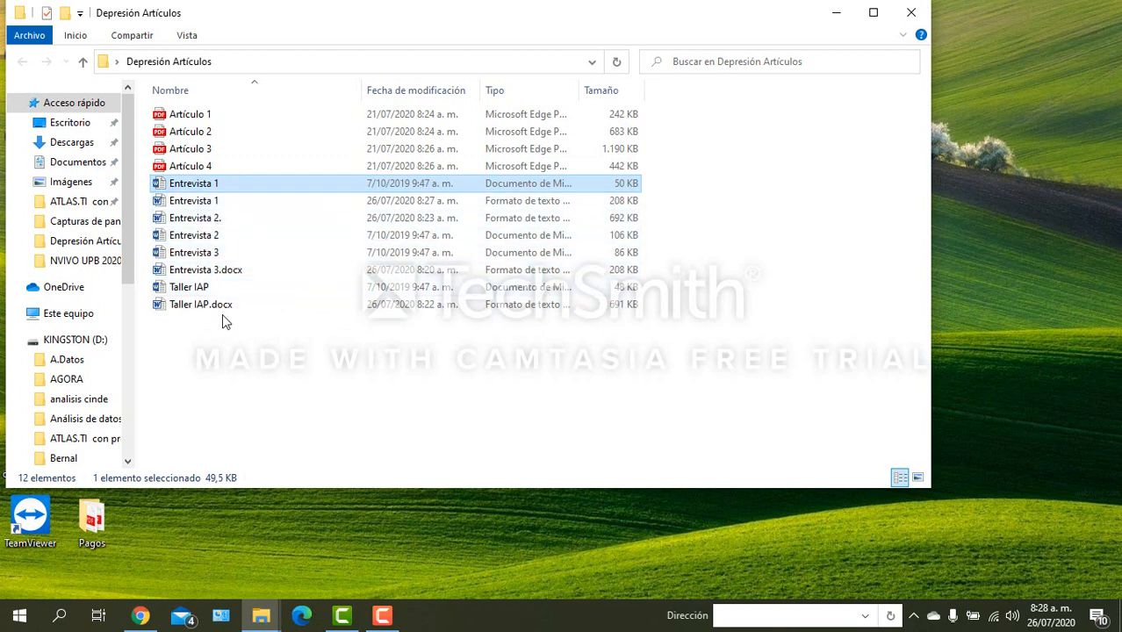
# Step: Minimize the folder window, launch ATLAS.ti from the desktop, dismiss the update notice and maximize the program window
pyautogui.click(309, 363)
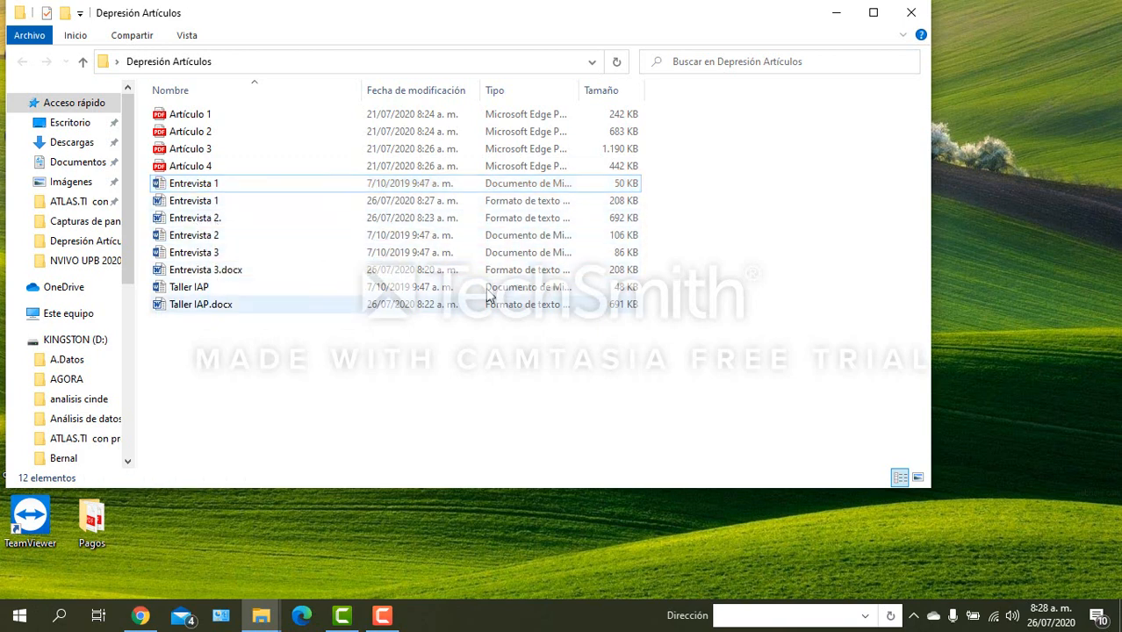
pyautogui.click(833, 19)
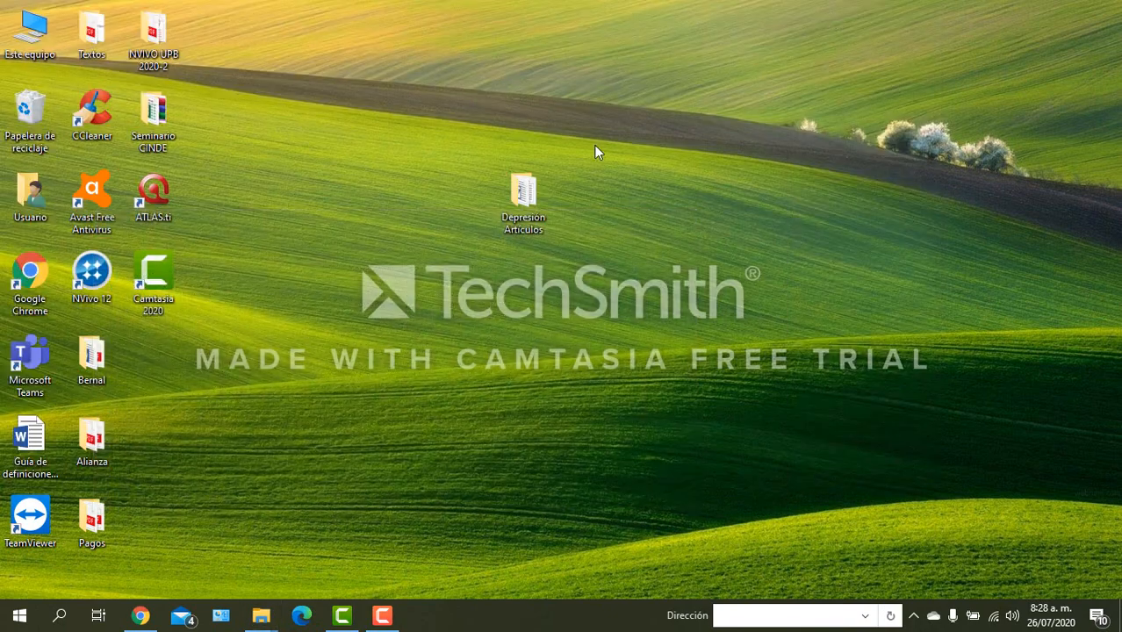
pyautogui.doubleClick(146, 194)
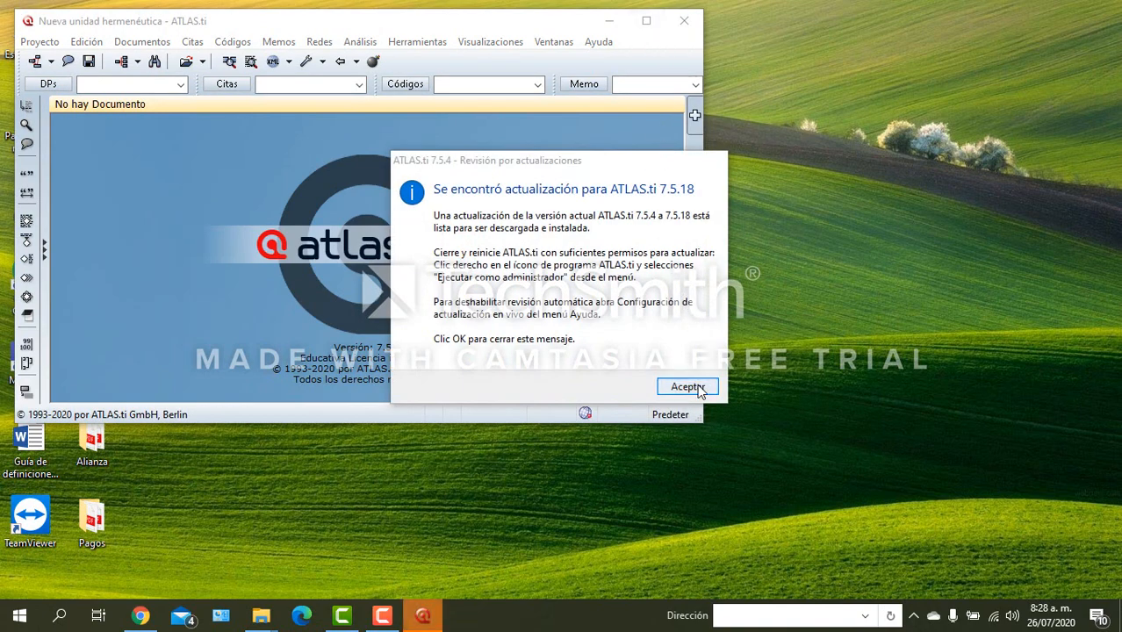
pyautogui.click(699, 388)
pyautogui.click(646, 20)
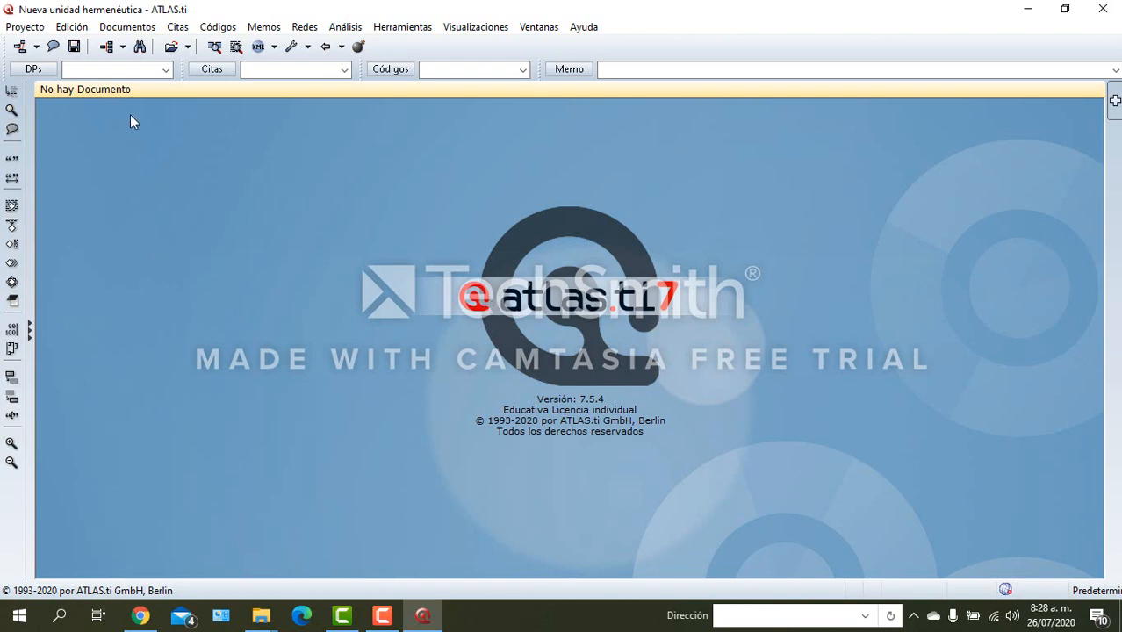
# Step: Save the new hermeneutic unit as "Ejercicio de prueba" in the TextBank folder
pyautogui.click(26, 27)
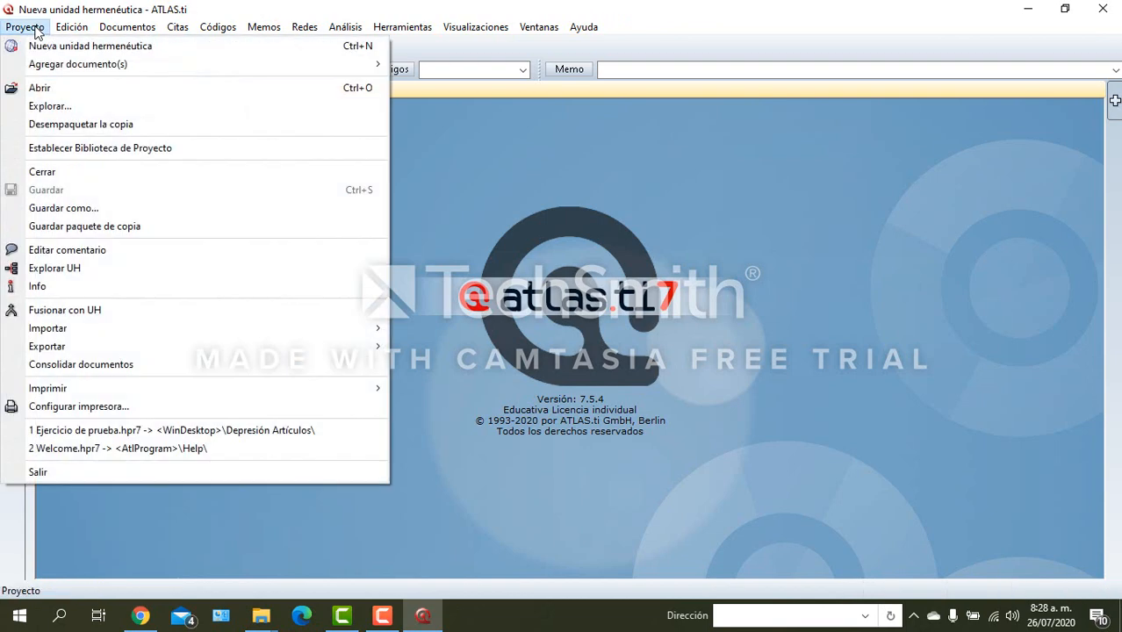
pyautogui.click(97, 211)
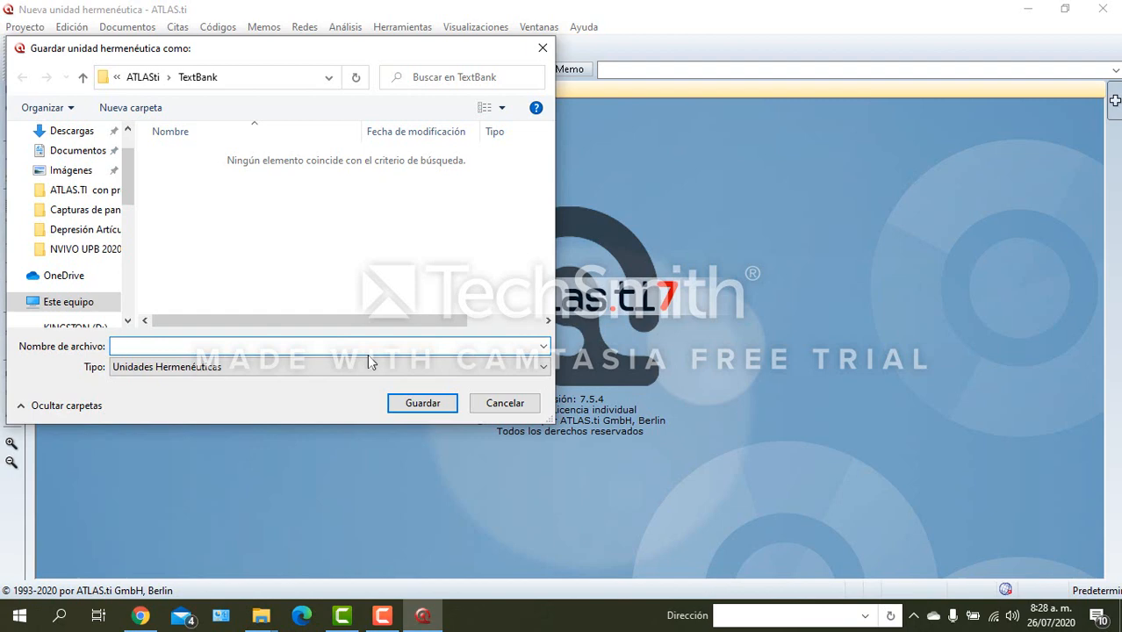
pyautogui.write('Ejercicio de prueba')
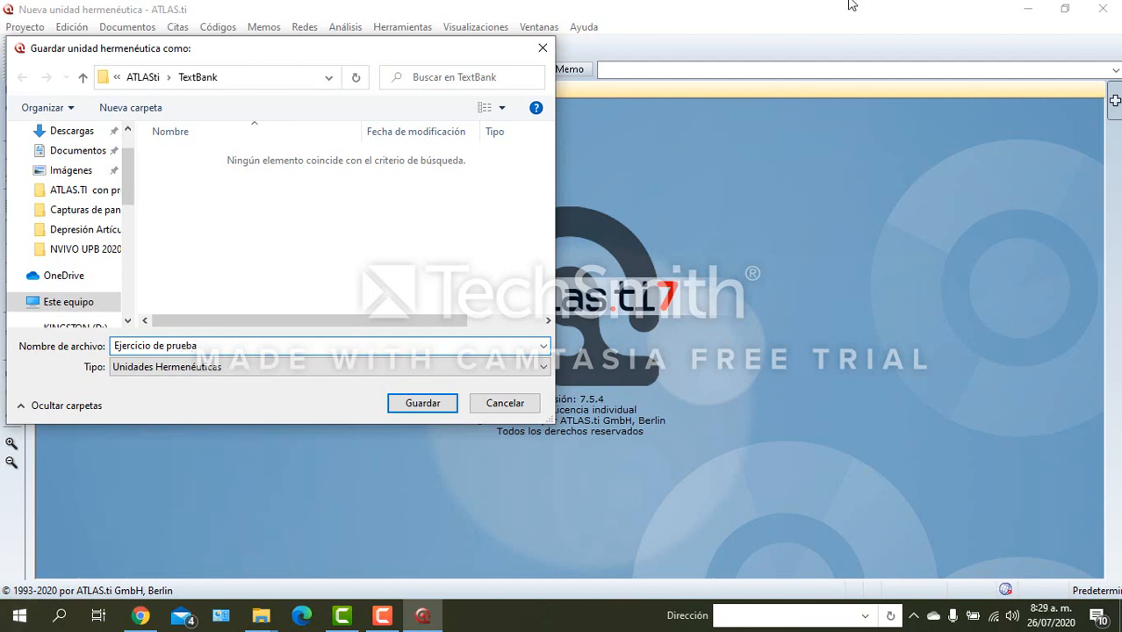
pyautogui.click(426, 405)
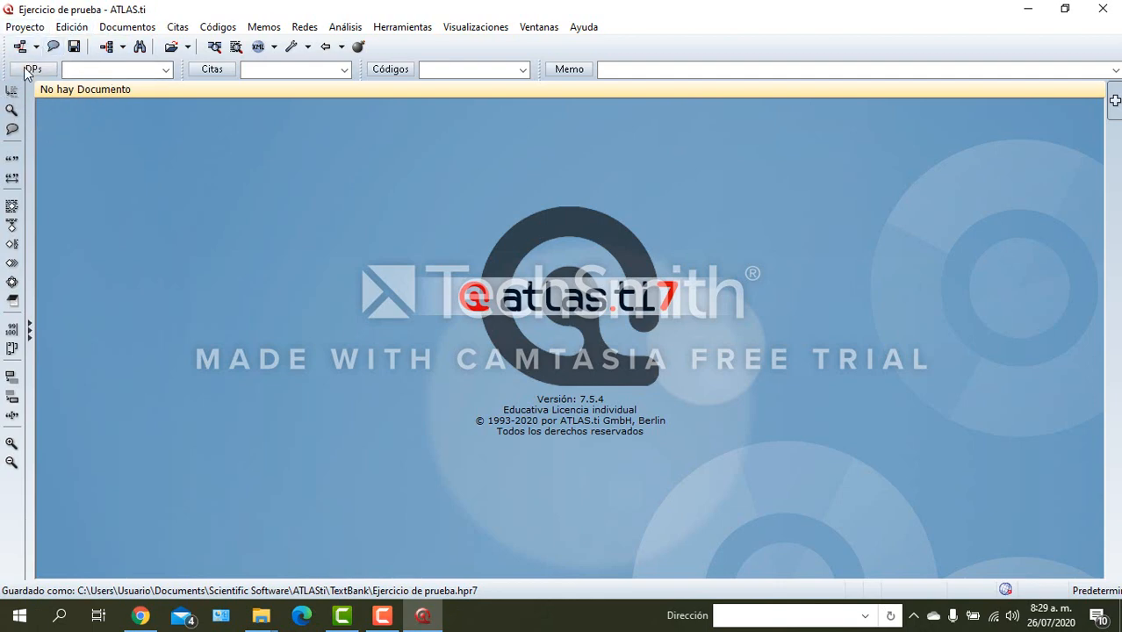
# Step: Start adding primary documents to the project and browse to the Depresión Artículos folder on the desktop
pyautogui.click(143, 29)
pyautogui.moveTo(136, 45)
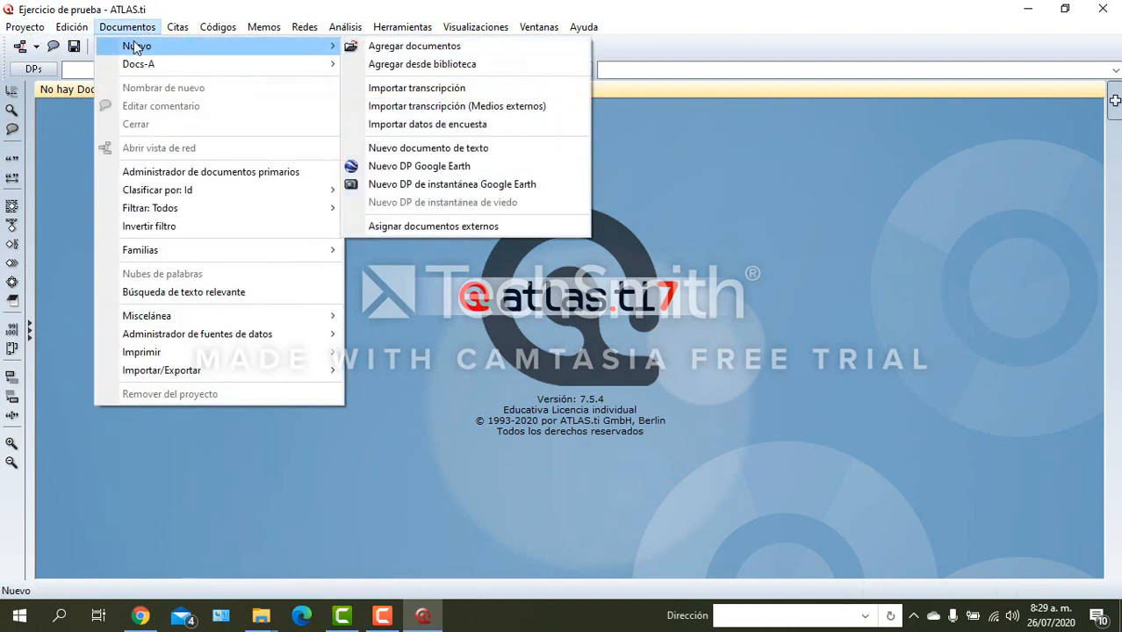
pyautogui.click(374, 46)
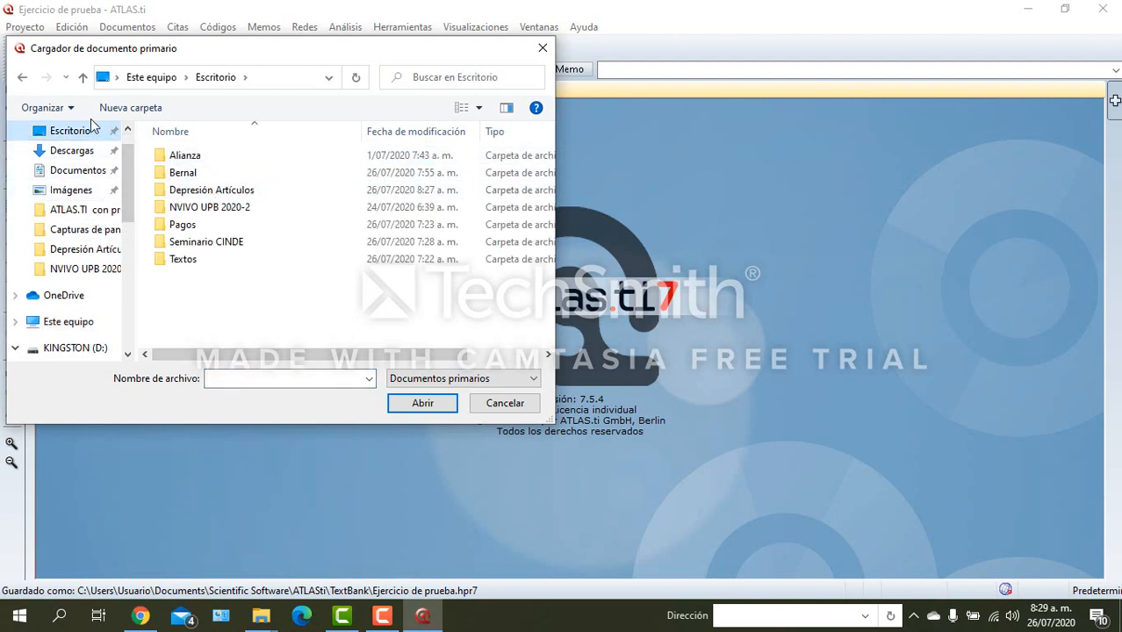
pyautogui.click(195, 193)
pyautogui.doubleClick(195, 193)
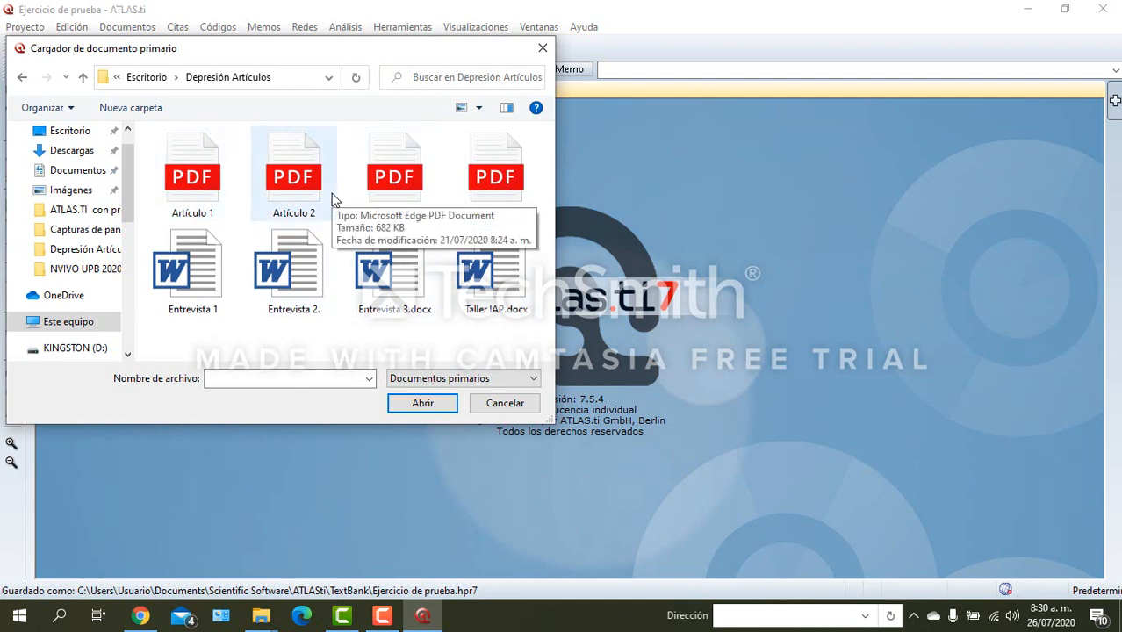
# Step: Add Artículo 1 to 4, Entrevista 1, Entrevista 2., Entrevista 3.docx and Taller IAP.docx to the project and close the file quality report
pyautogui.click(197, 193)
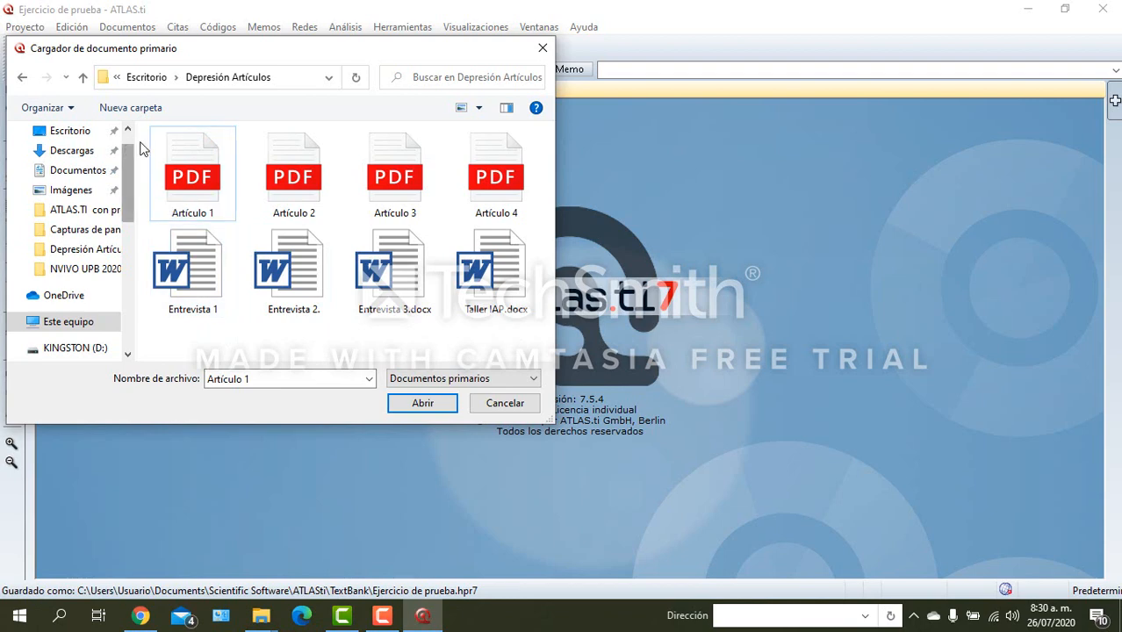
pyautogui.click(172, 193)
pyautogui.keyDown('ctrl'); pyautogui.click(293, 178); pyautogui.keyUp('ctrl')
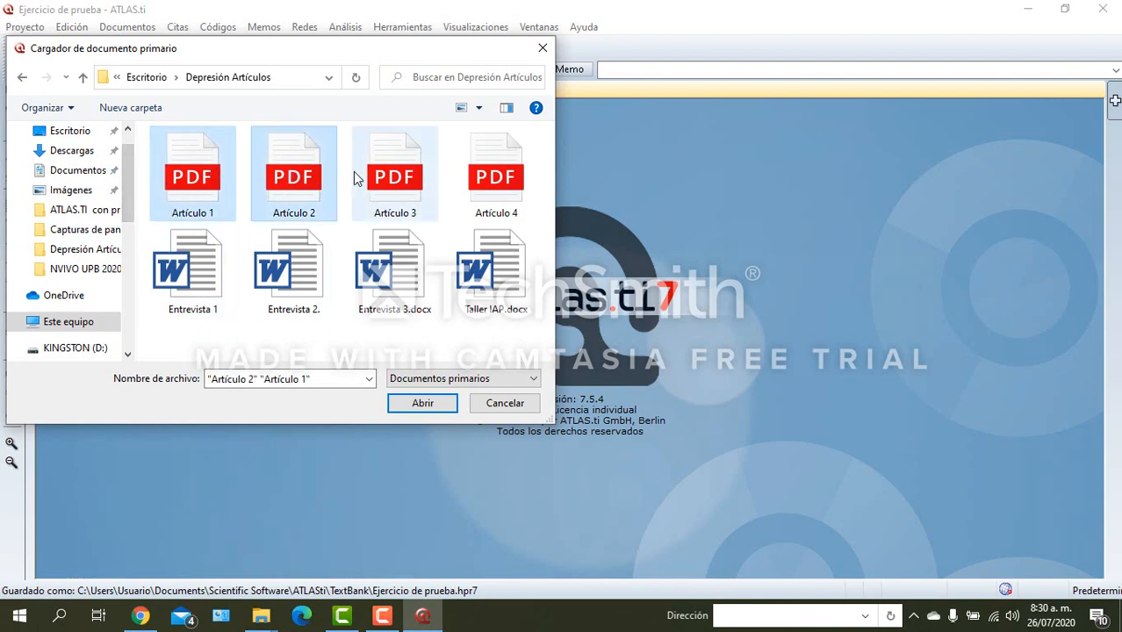
pyautogui.keyDown('ctrl'); pyautogui.click(395, 176); pyautogui.keyUp('ctrl')
pyautogui.keyDown('ctrl'); pyautogui.click(496, 175); pyautogui.keyUp('ctrl')
pyautogui.keyDown('ctrl'); pyautogui.click(207, 265); pyautogui.keyUp('ctrl')
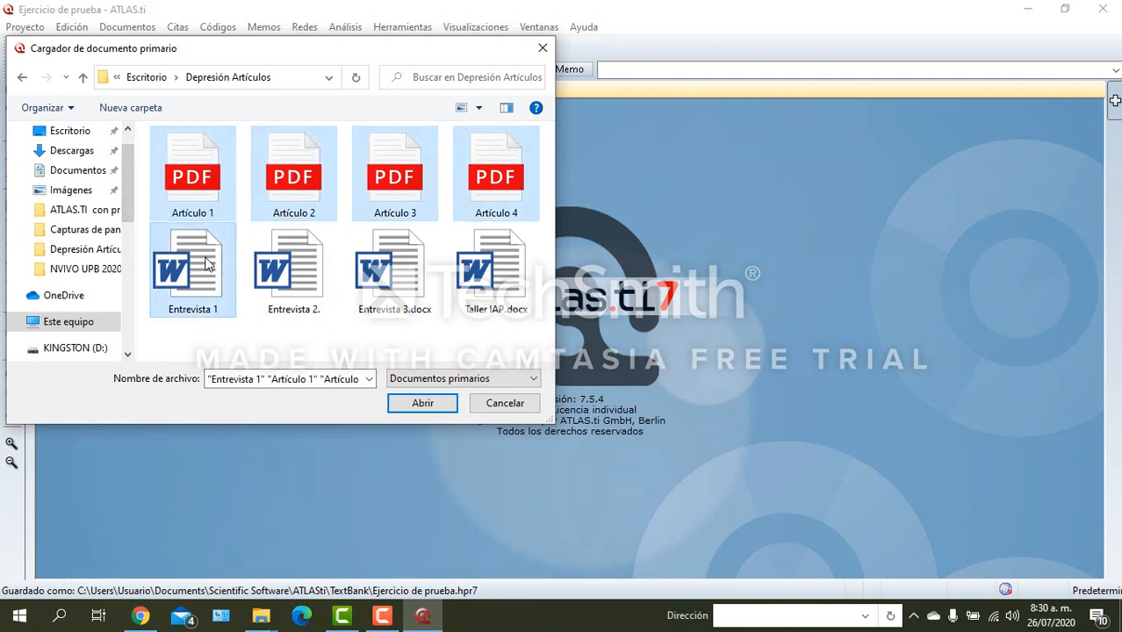
pyautogui.keyDown('ctrl'); pyautogui.click(295, 272); pyautogui.keyUp('ctrl')
pyautogui.keyDown('ctrl'); pyautogui.click(391, 279); pyautogui.keyUp('ctrl')
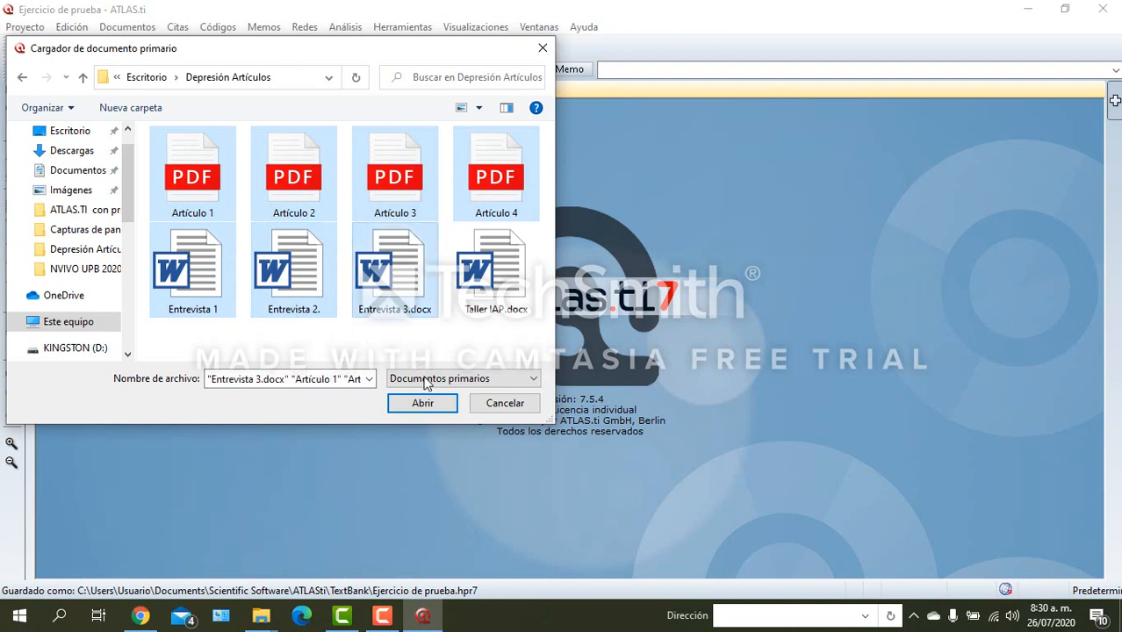
pyautogui.keyDown('ctrl'); pyautogui.click(508, 285); pyautogui.keyUp('ctrl')
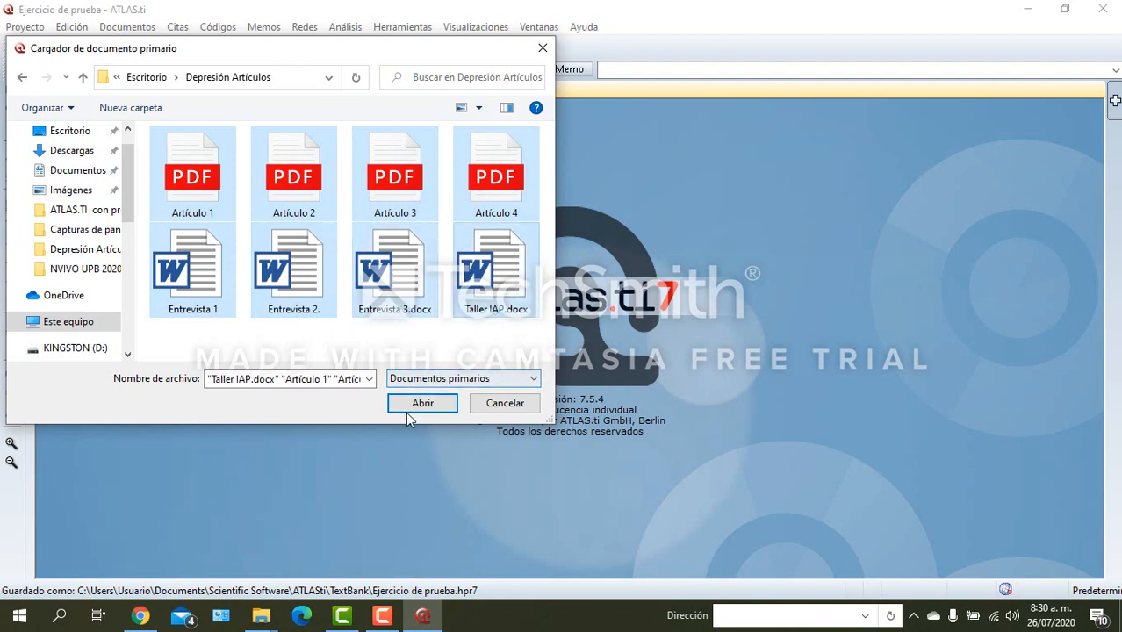
pyautogui.click(417, 405)
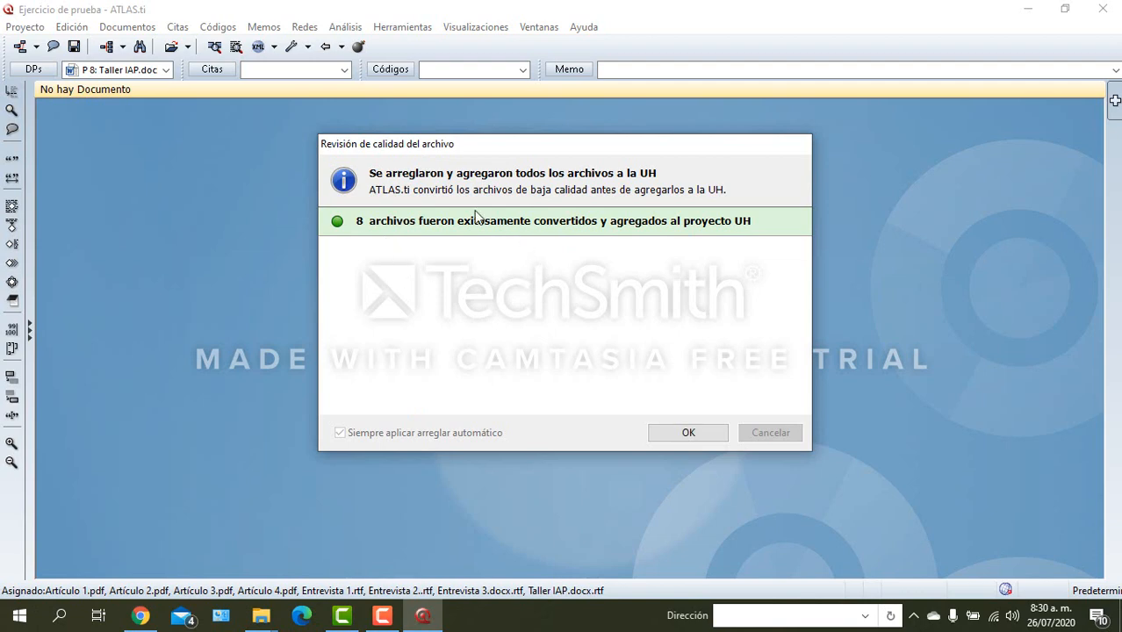
pyautogui.click(696, 439)
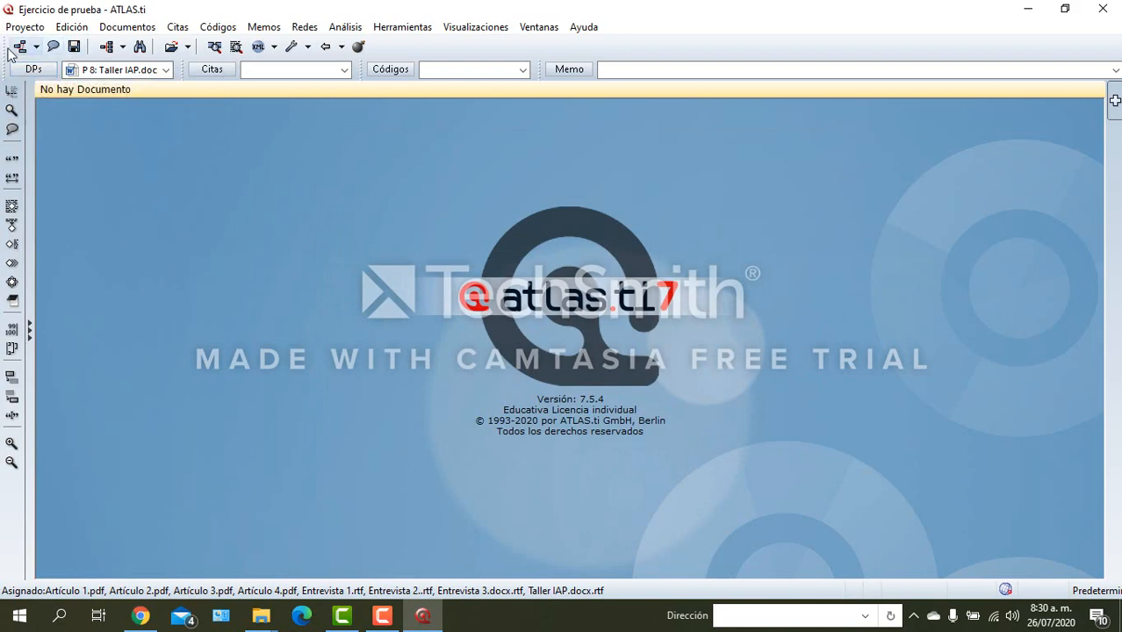
# Step: Open the primary document manager for the project
pyautogui.click(34, 70)
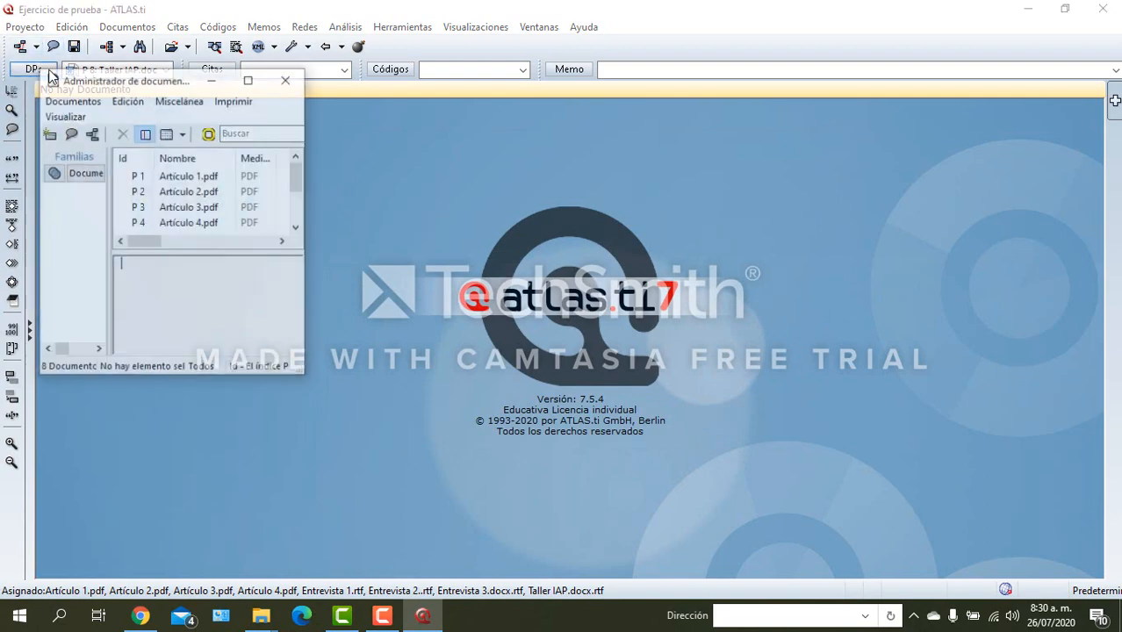
# Step: Review the list of primary documents in the maximized document manager and minimize the manager
pyautogui.click(248, 79)
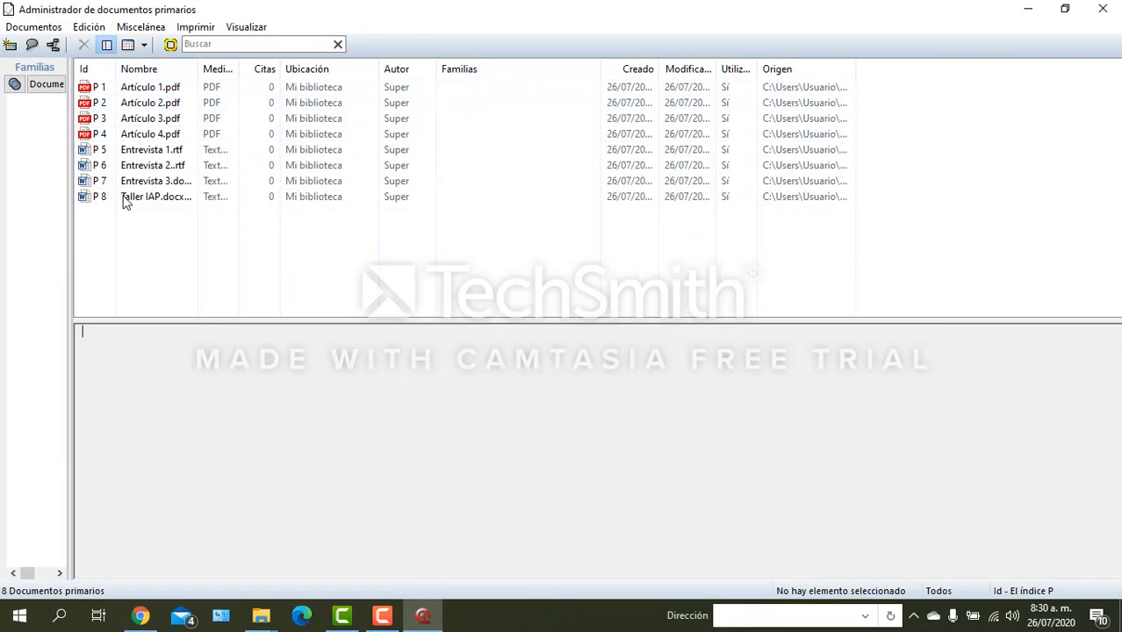
pyautogui.click(1029, 10)
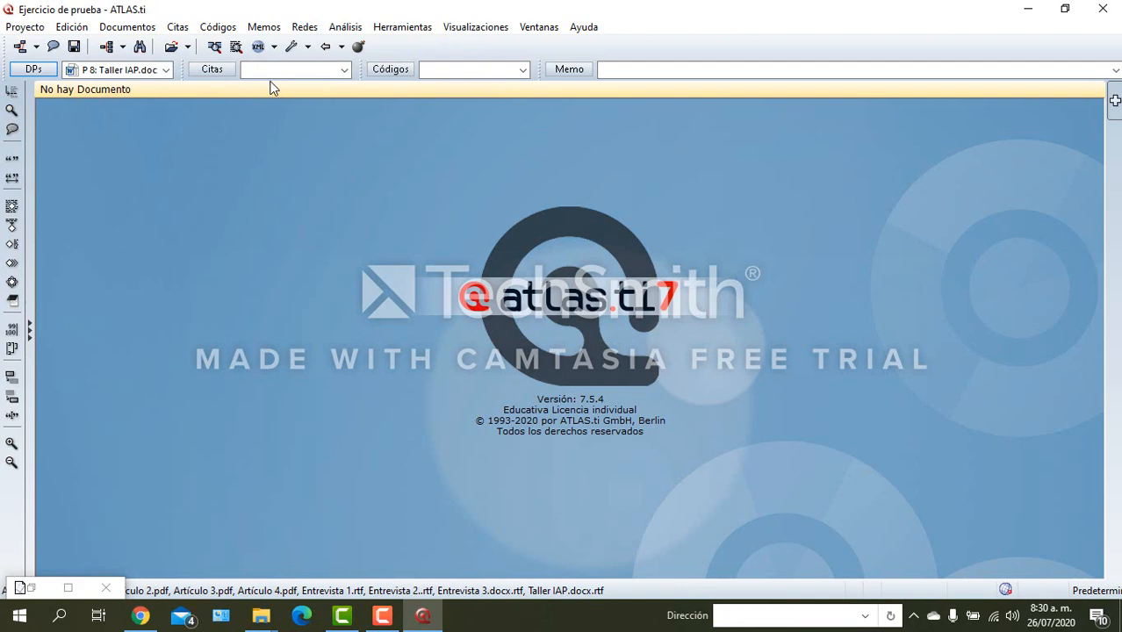
# Step: Start creating free codes and enter "Depresión" as the first code name
pyautogui.click(403, 68)
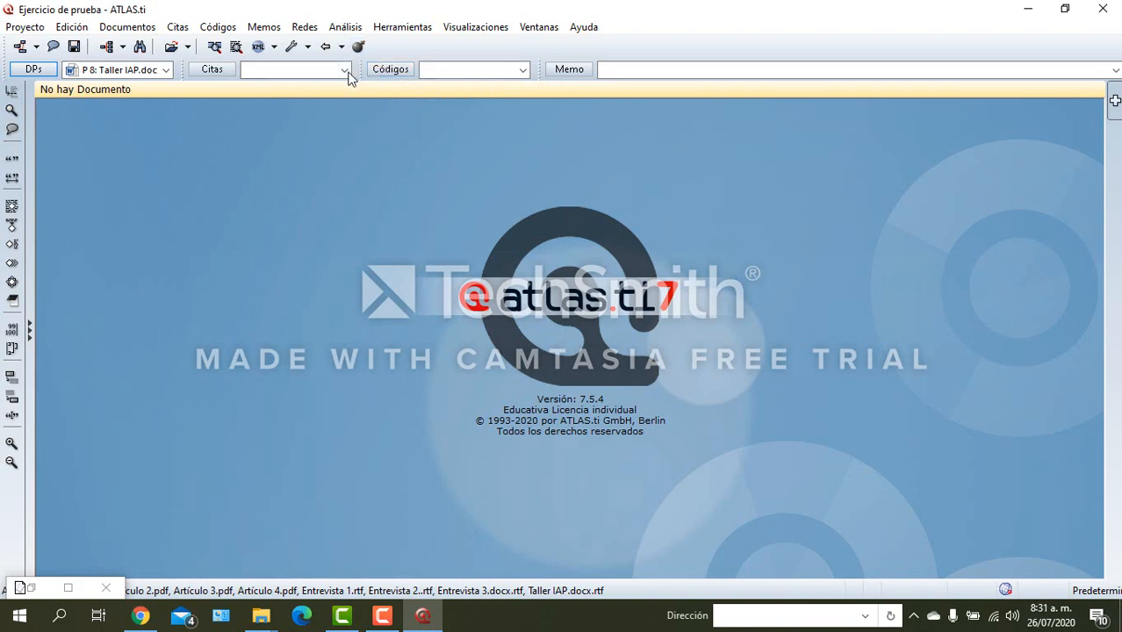
pyautogui.click(214, 35)
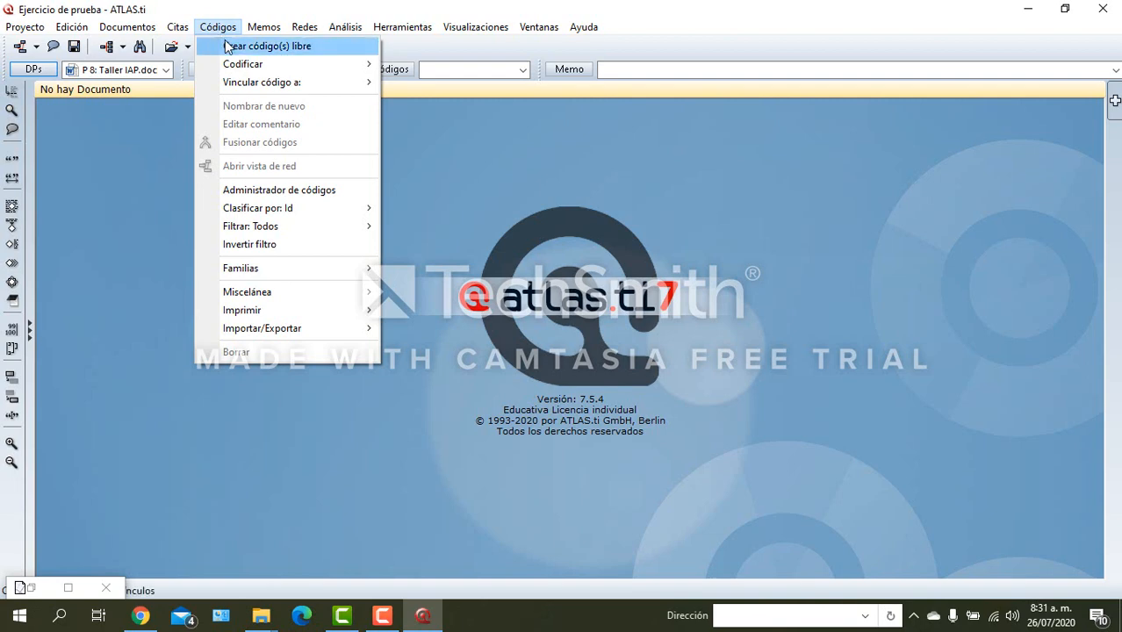
pyautogui.click(229, 49)
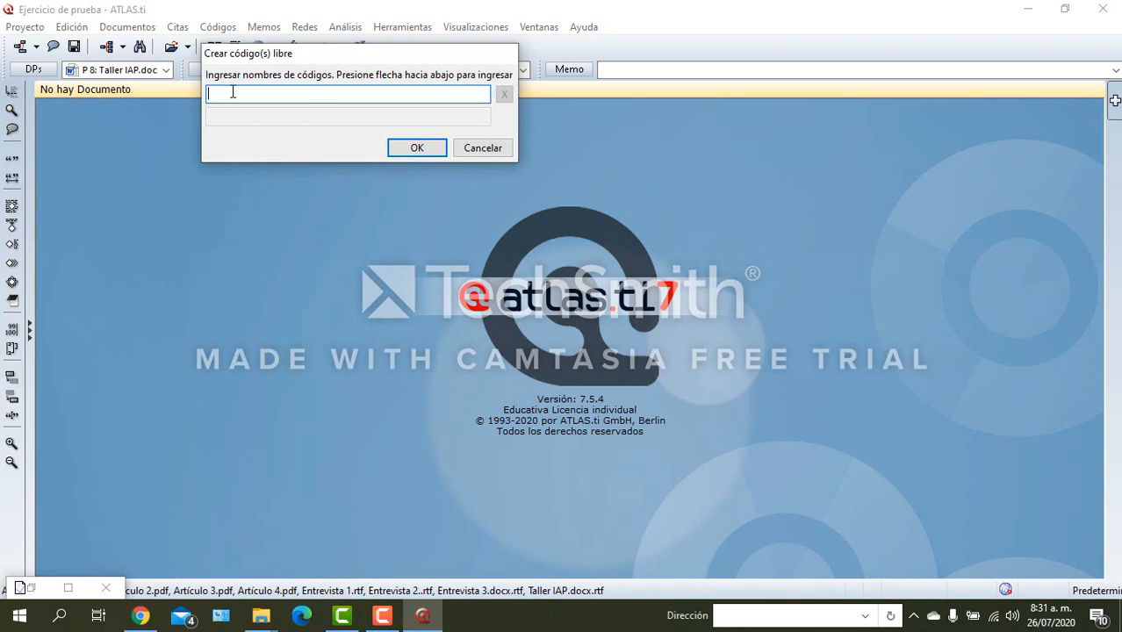
pyautogui.write('Desp')
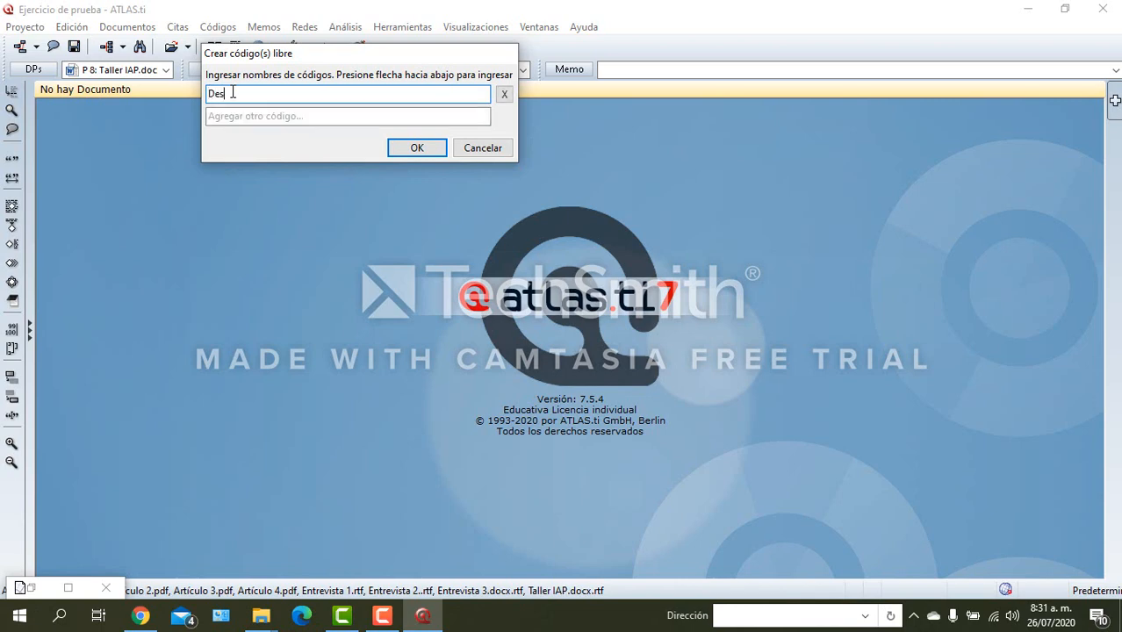
pyautogui.press('BackSpace')
pyautogui.press('BackSpace')
pyautogui.write('presión')
# Step: Add "Mujer" and "Musicoterapia" as further code names and create the free codes
pyautogui.press('Down')
pyautogui.write('Muje')
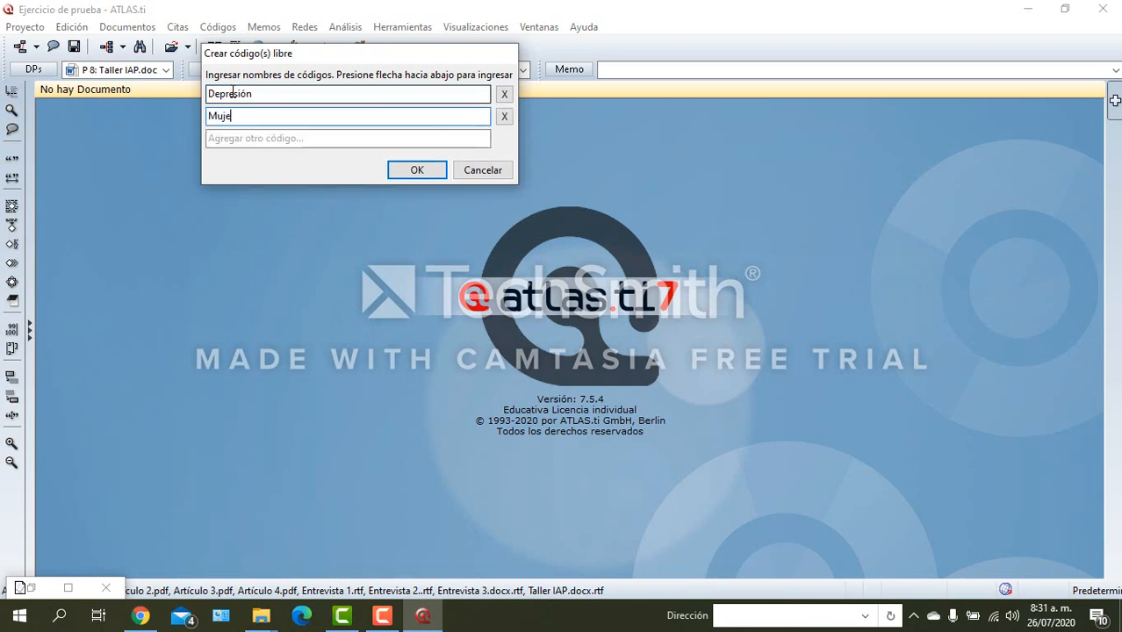
pyautogui.write('r')
pyautogui.press('Down')
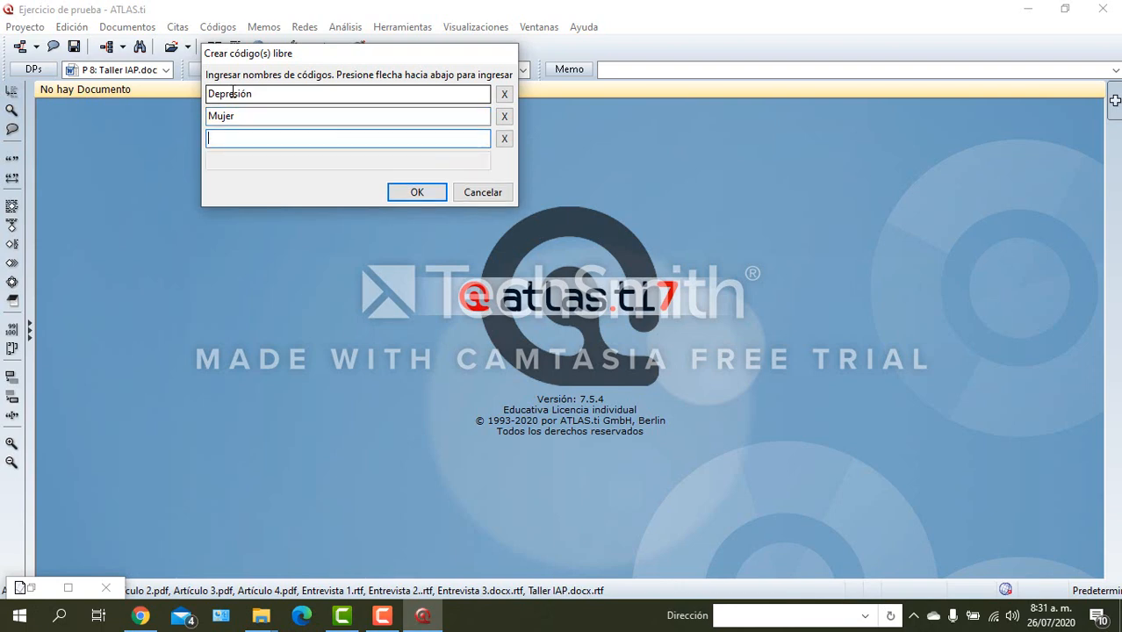
pyautogui.write('Musico')
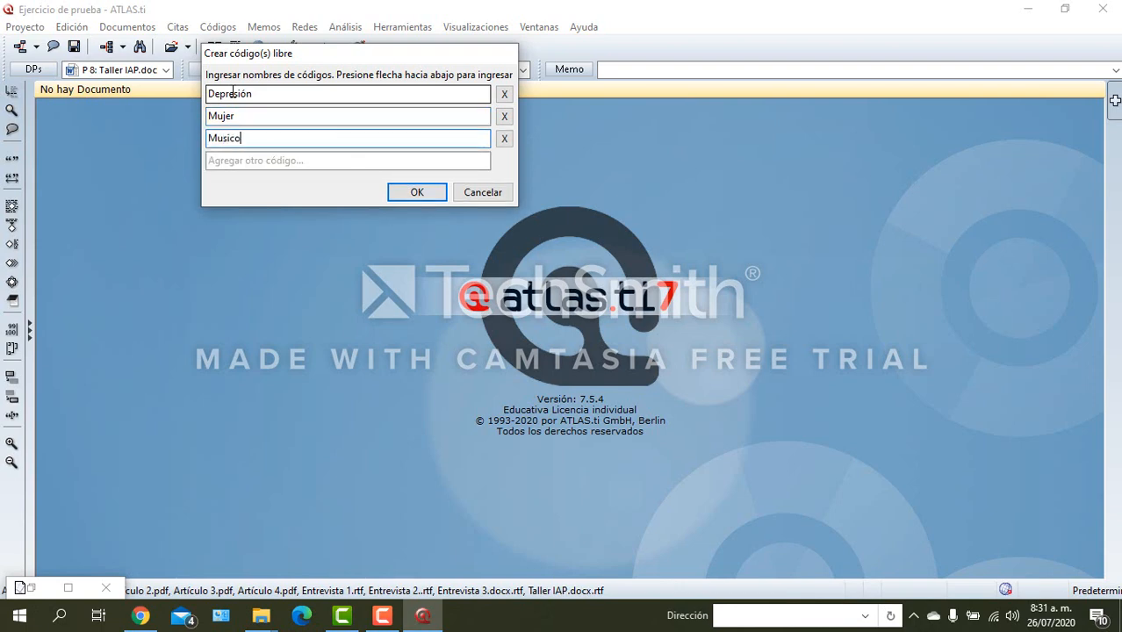
pyautogui.write('terapia')
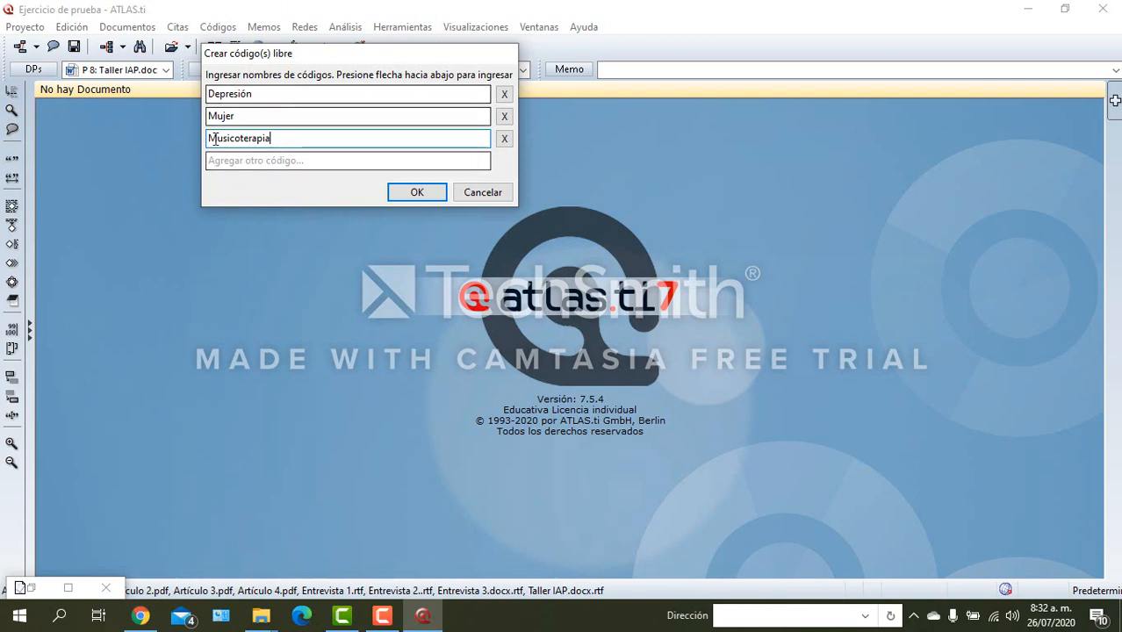
pyautogui.click(417, 192)
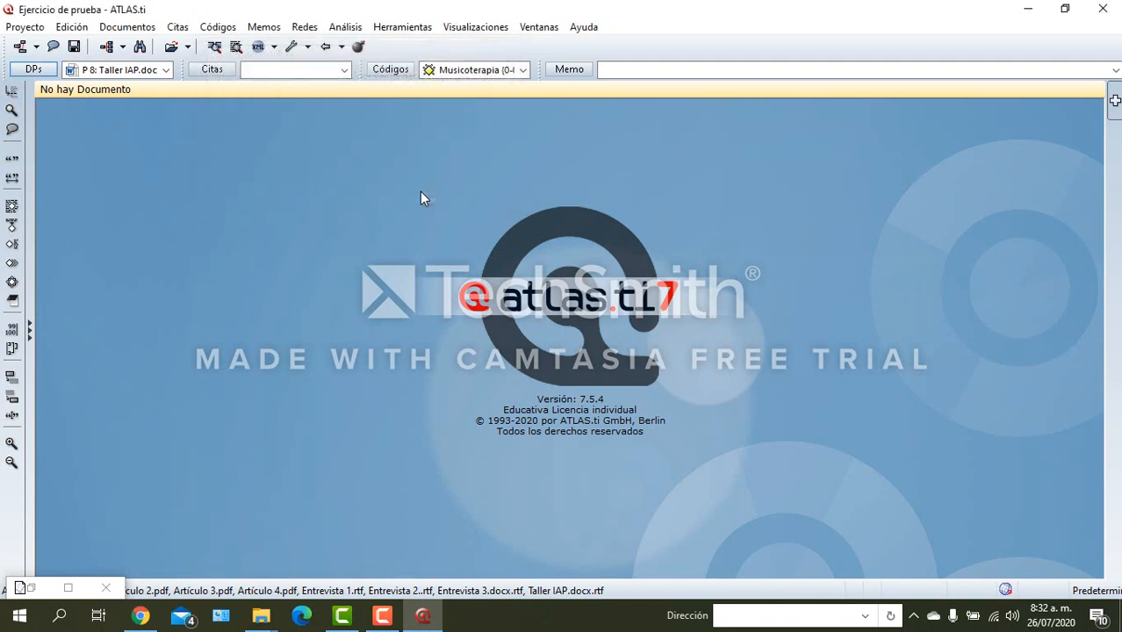
# Step: Review the codes with their groundedness and density columns in the maximized code manager and minimize it
pyautogui.click(381, 68)
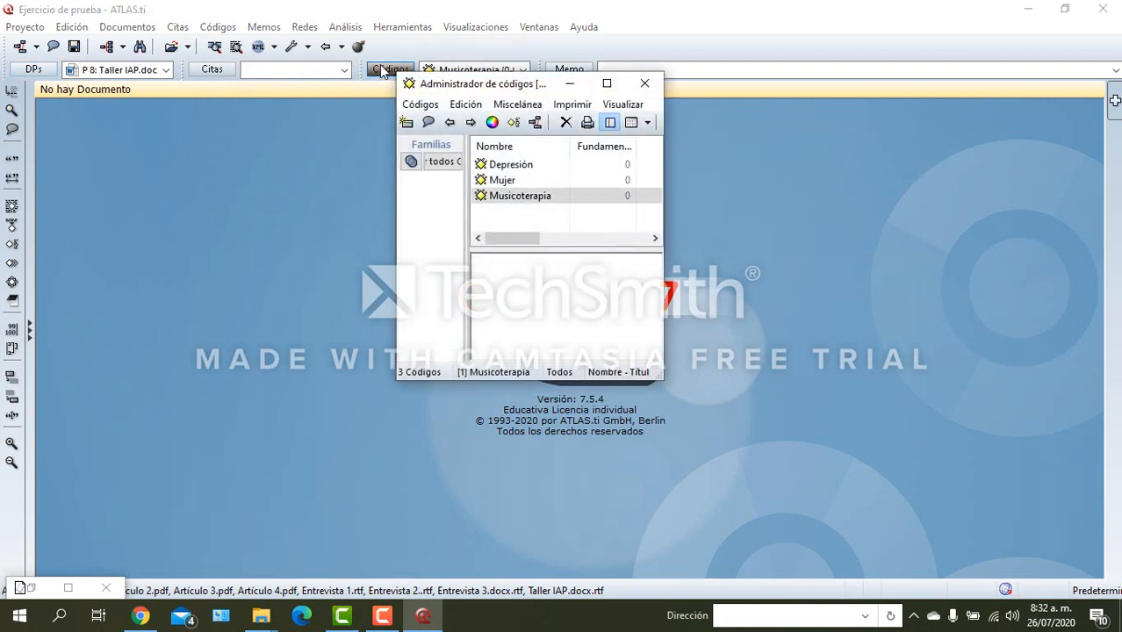
pyautogui.click(606, 84)
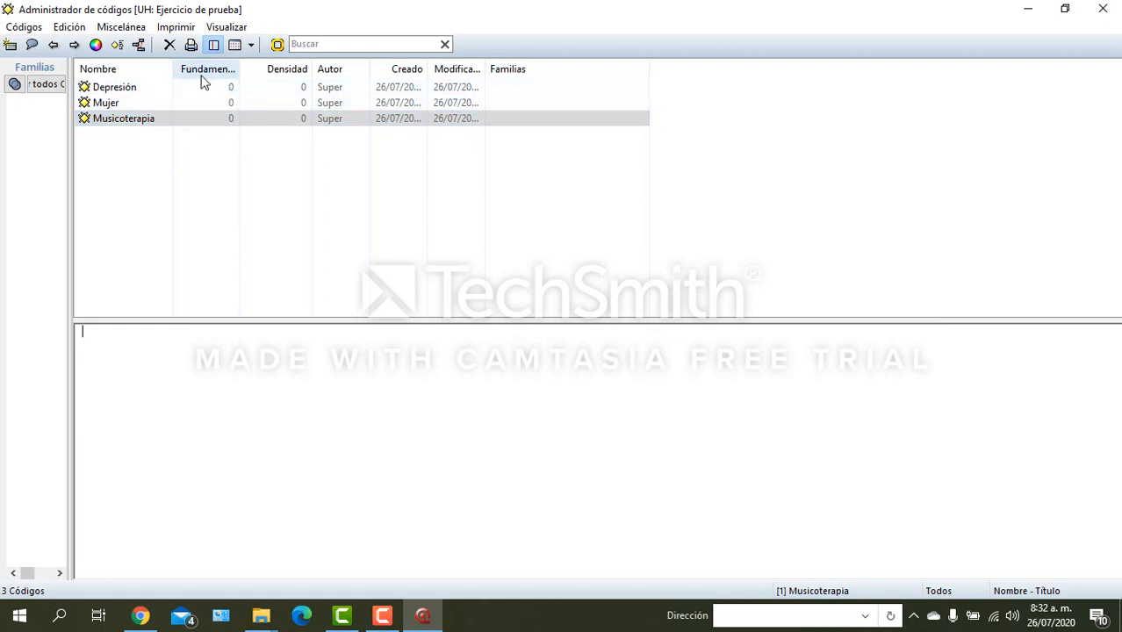
pyautogui.click(211, 118)
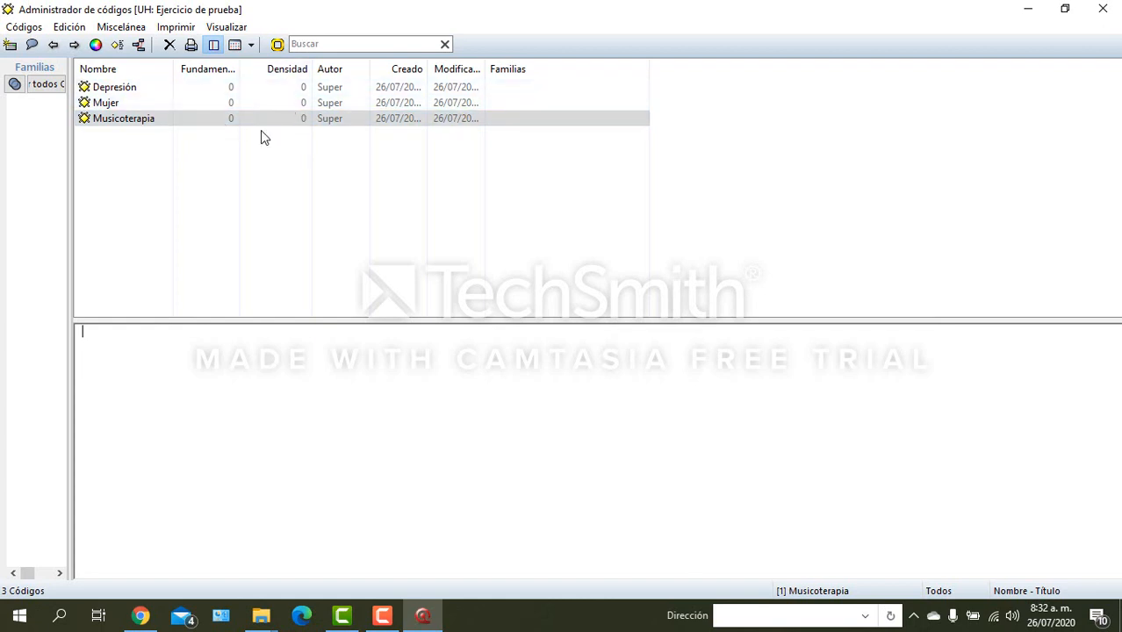
pyautogui.click(1027, 9)
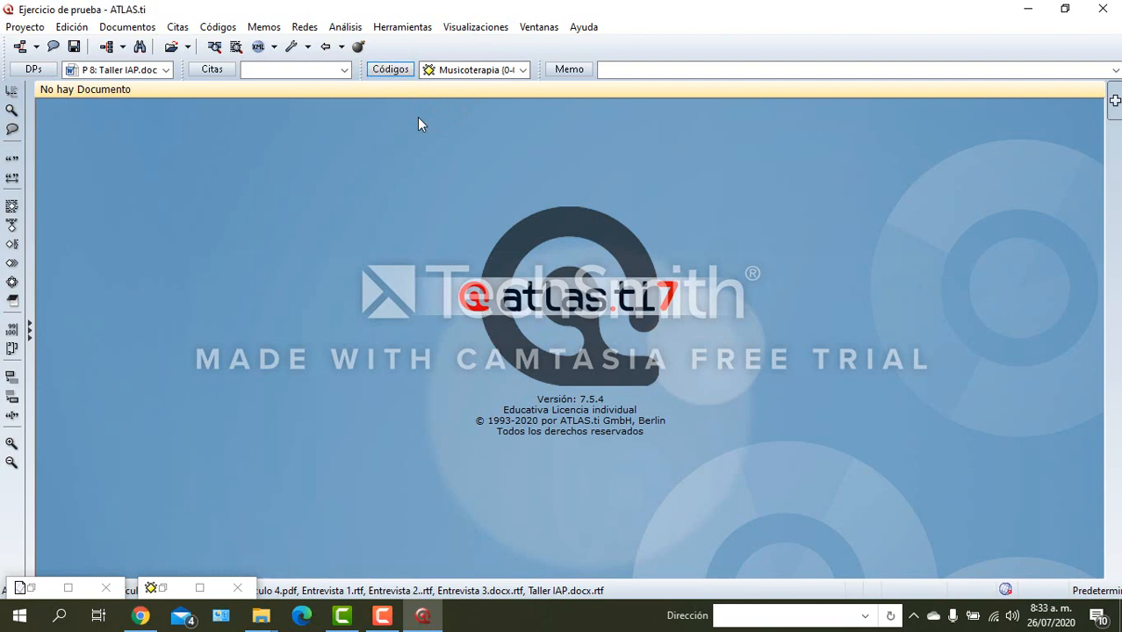
# Step: Open Artículo 1.pdf from the primary document manager, skim its first pages and return to the first page
pyautogui.click(34, 70)
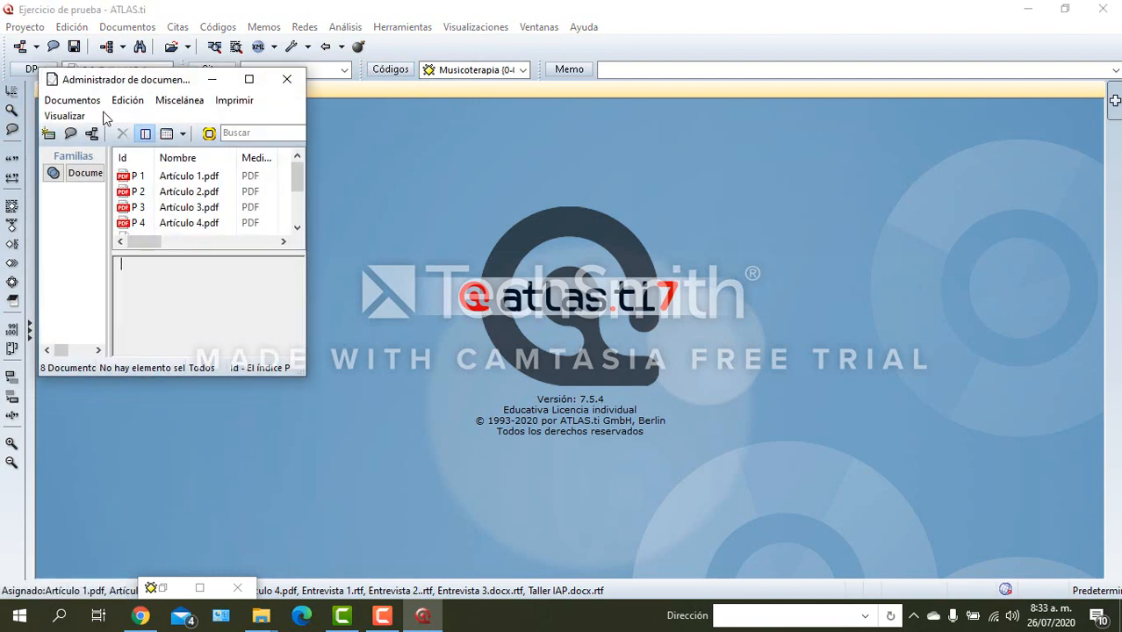
pyautogui.click(151, 180)
pyautogui.doubleClick(152, 180)
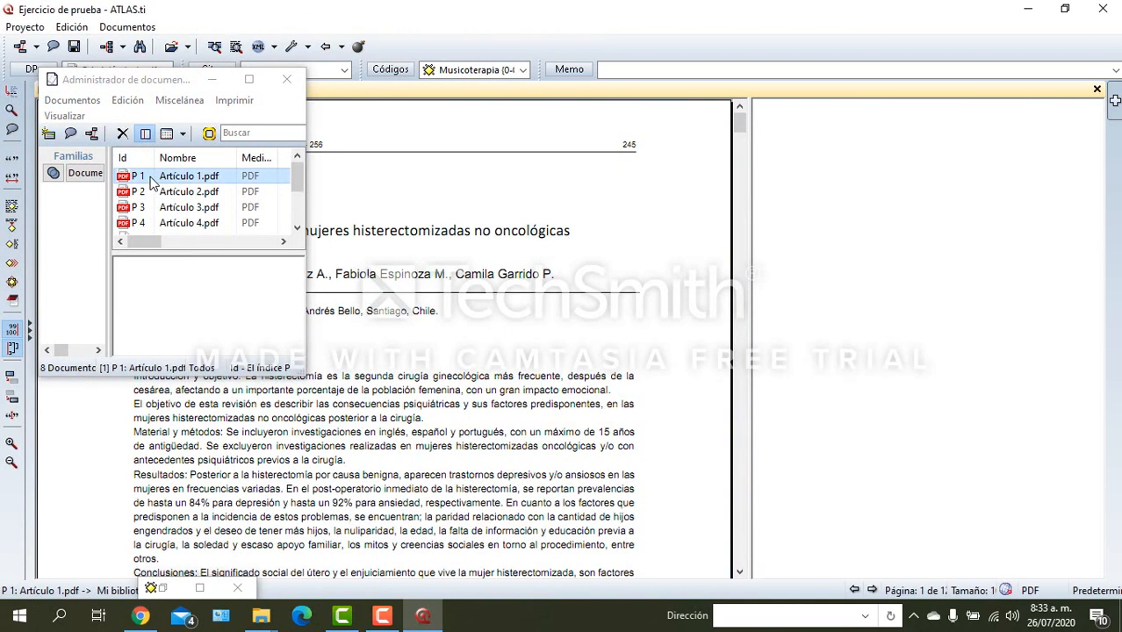
pyautogui.click(272, 87)
pyautogui.scroll(-10, 481, 237)
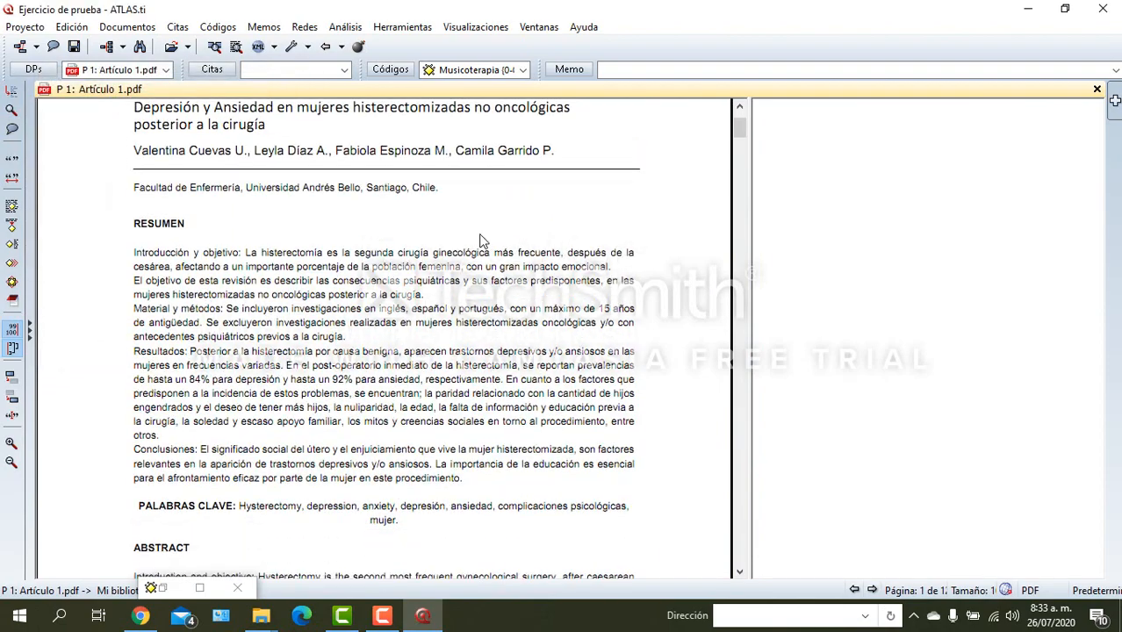
pyautogui.scroll(-10, 481, 237)
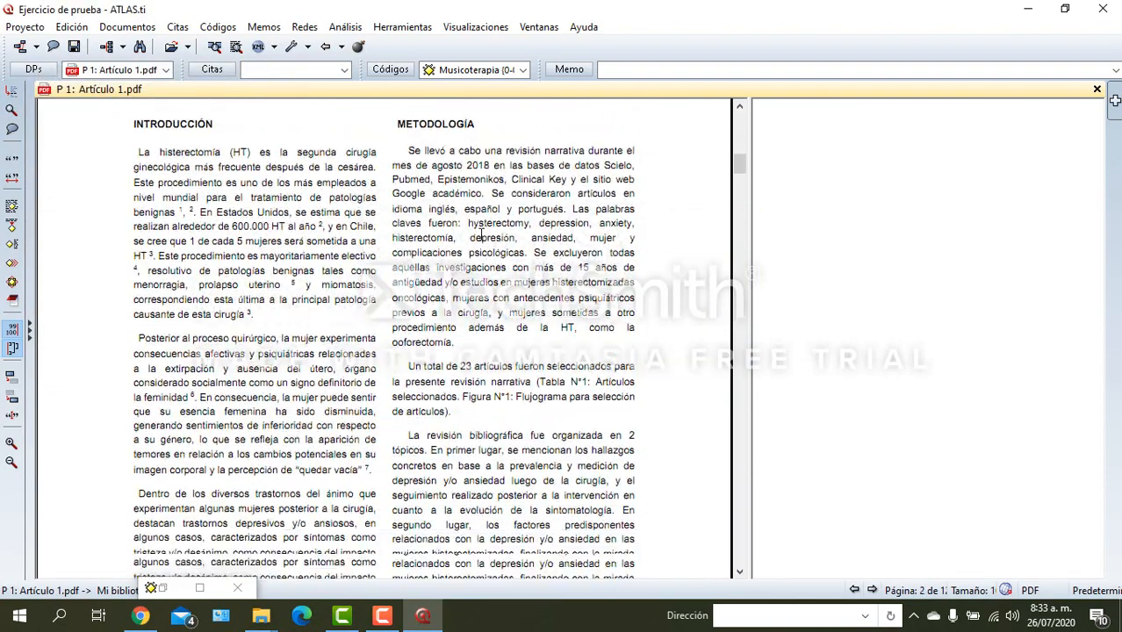
pyautogui.scroll(-6, 480, 240)
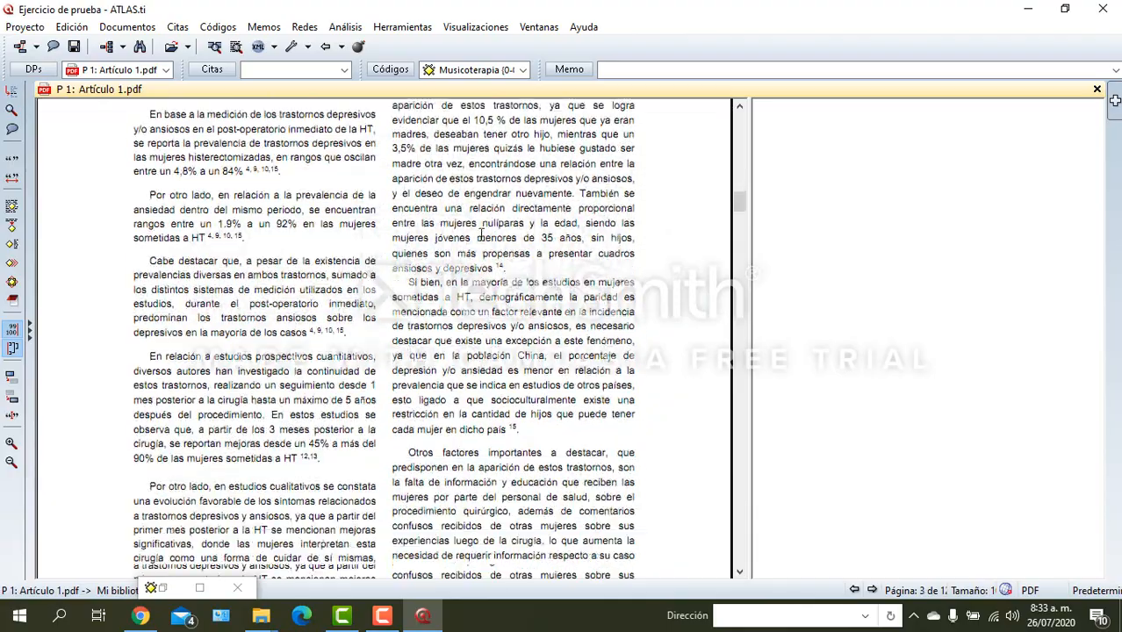
pyautogui.scroll(5, 487, 230)
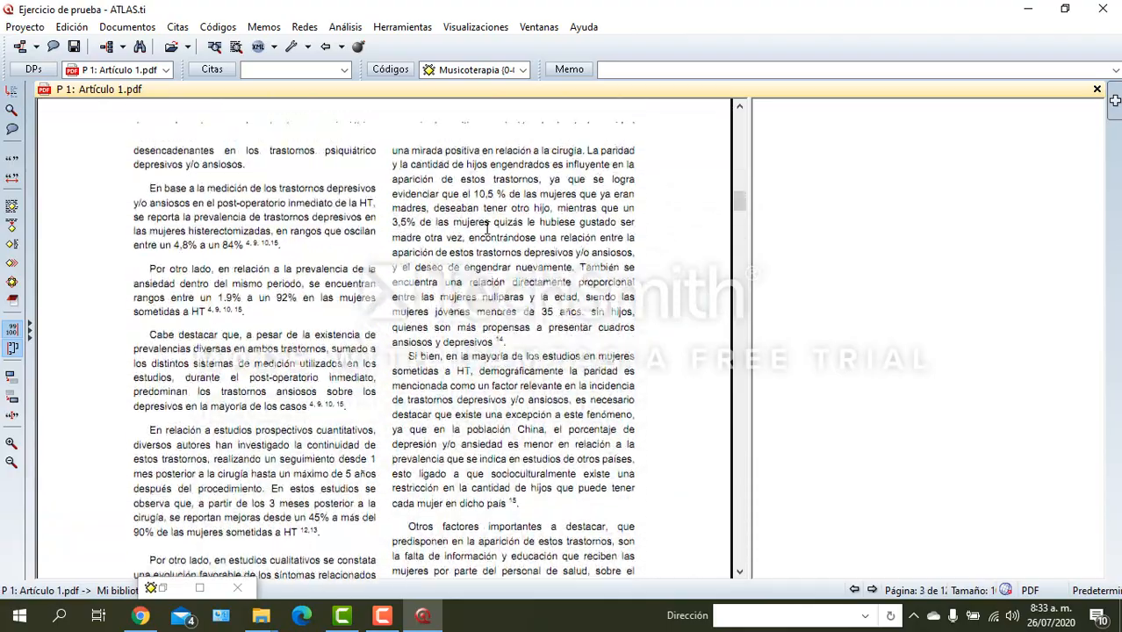
pyautogui.moveTo(735, 198); pyautogui.dragTo(740, 117)
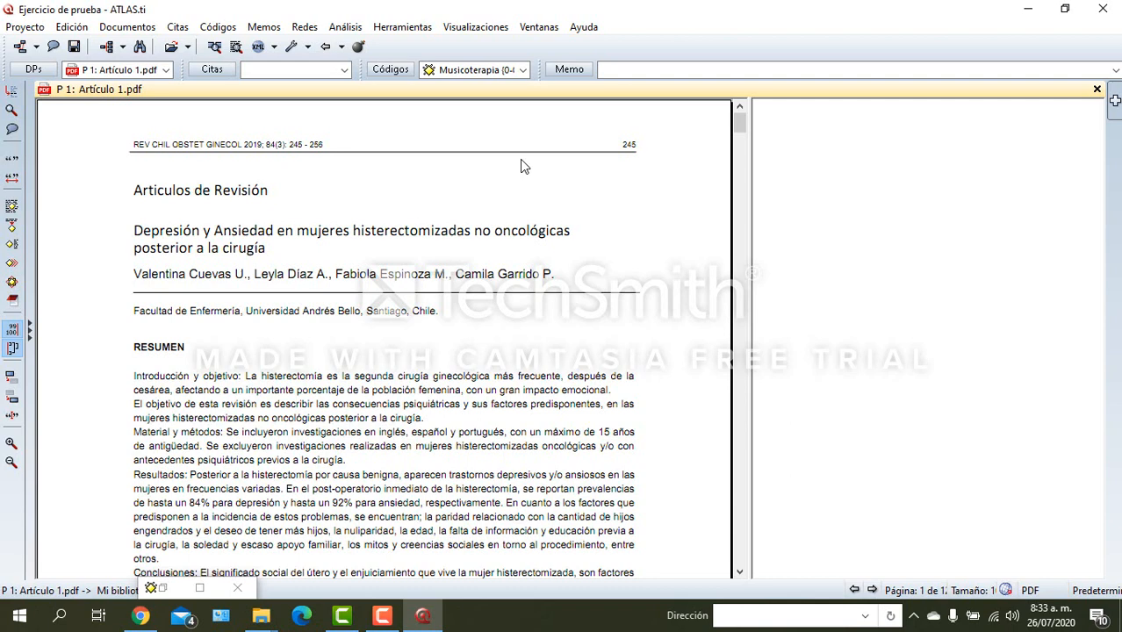
pyautogui.click(383, 616)
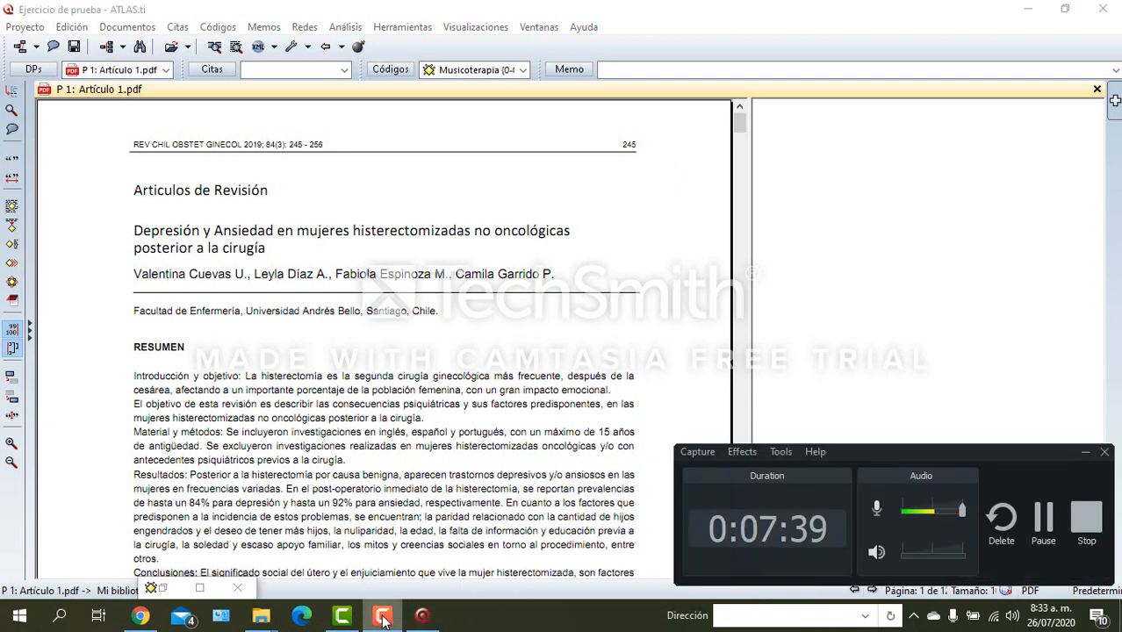